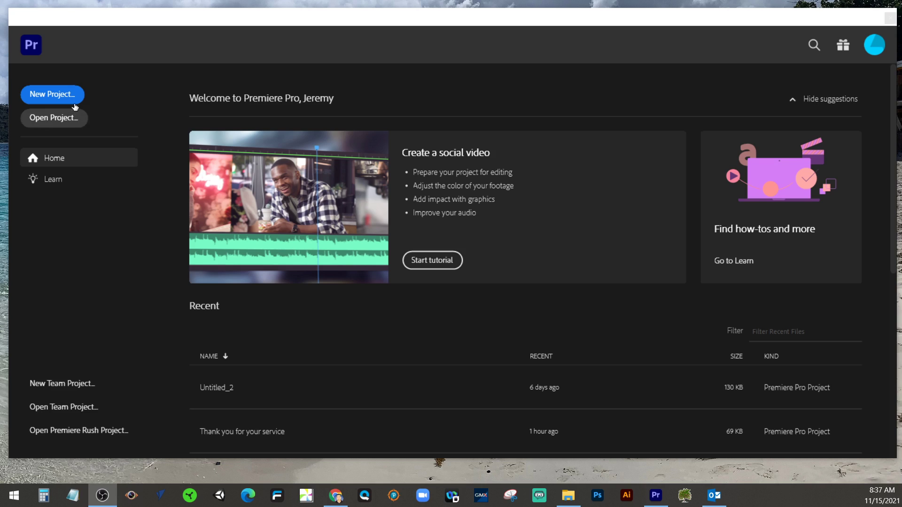
# Create a new project named HIB Video in the HIB Video folder and maximize the editing window.
pyautogui.click(85, 94)
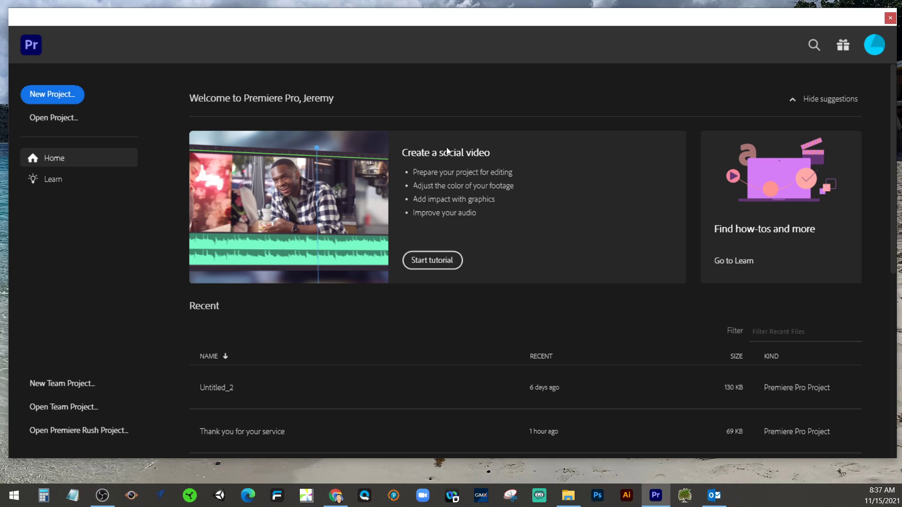
pyautogui.click(37, 94)
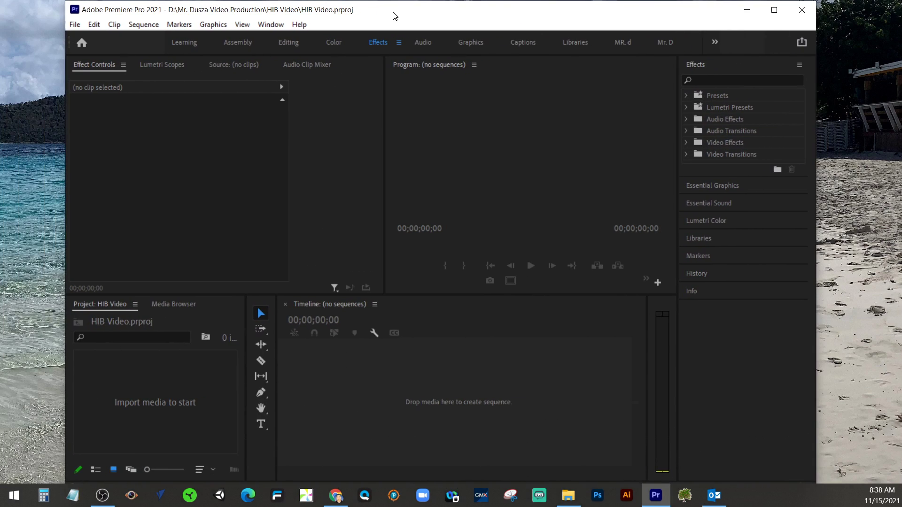
pyautogui.click(774, 11)
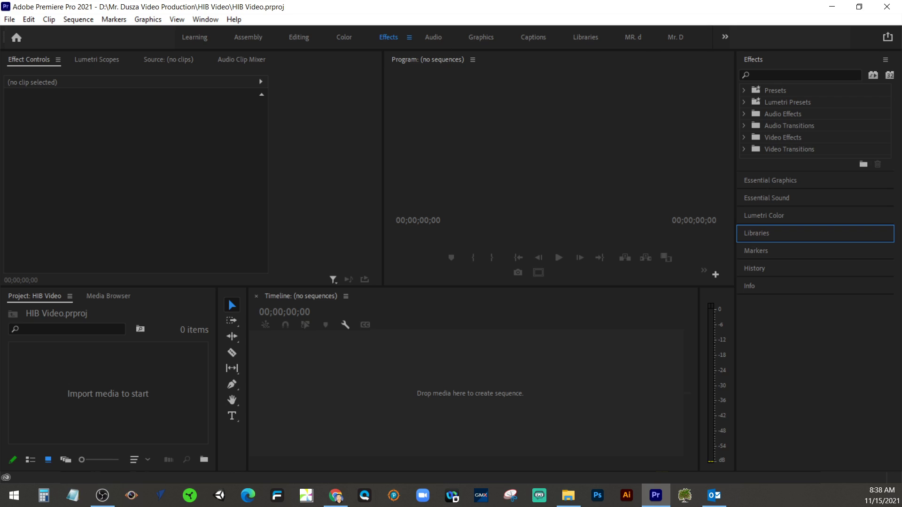
pyautogui.hotkey('alt', 'Tab')
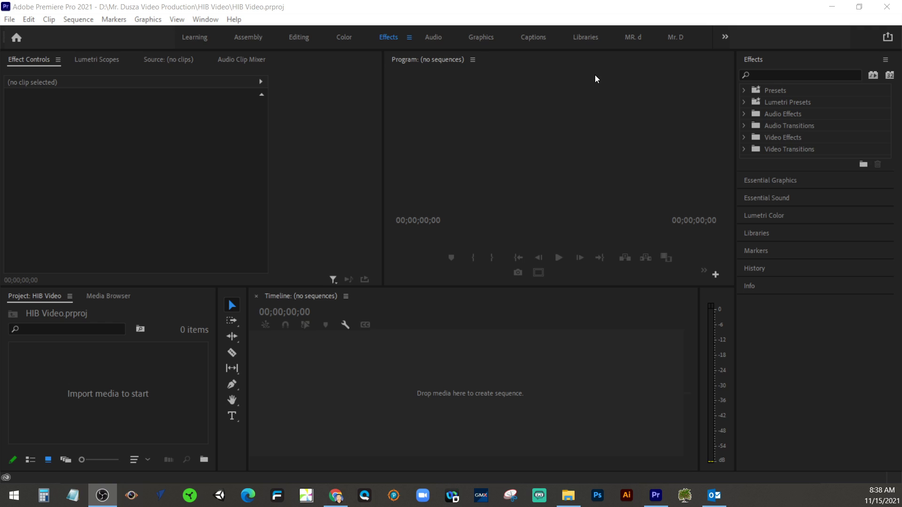
# Import the clips IMG_4330.MOV and IMG_1356.MOV from the HIB Video folder on the D: drive into the project.
pyautogui.click(11, 20)
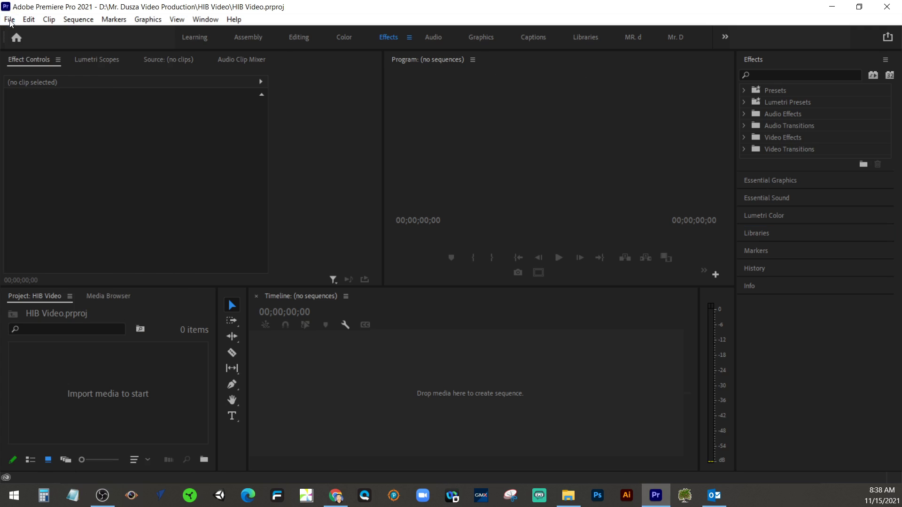
pyautogui.click(12, 21)
pyautogui.click(12, 21)
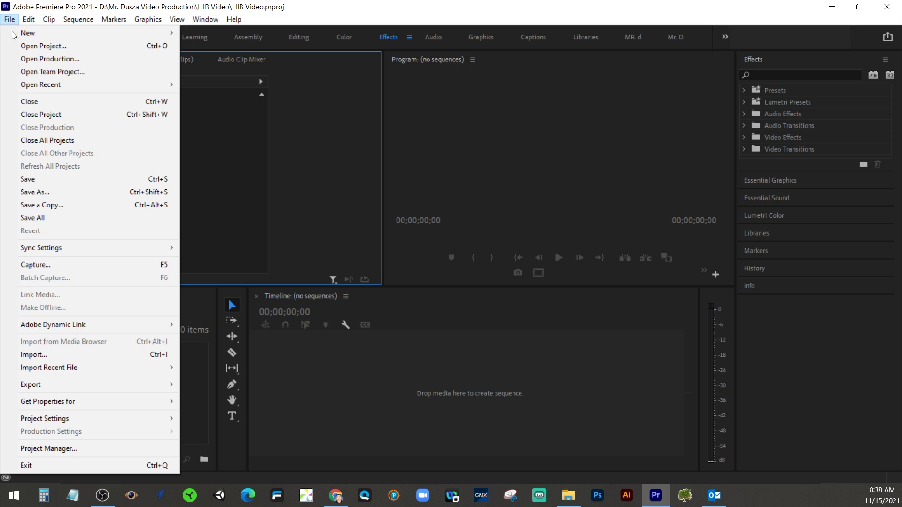
pyautogui.click(41, 354)
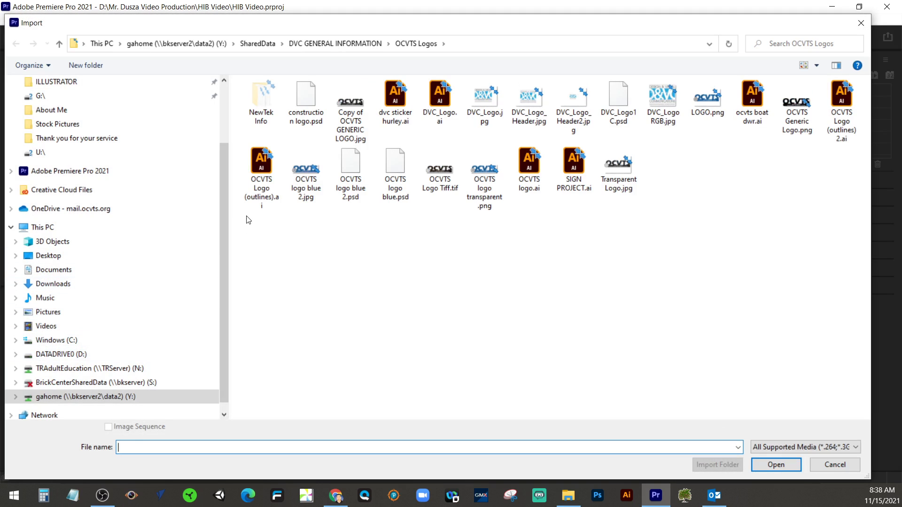
pyautogui.click(68, 356)
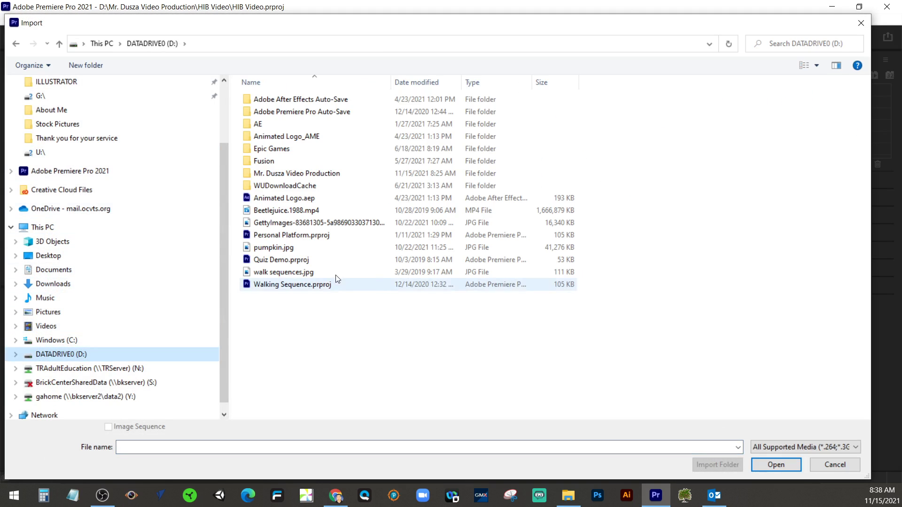
pyautogui.doubleClick(284, 174)
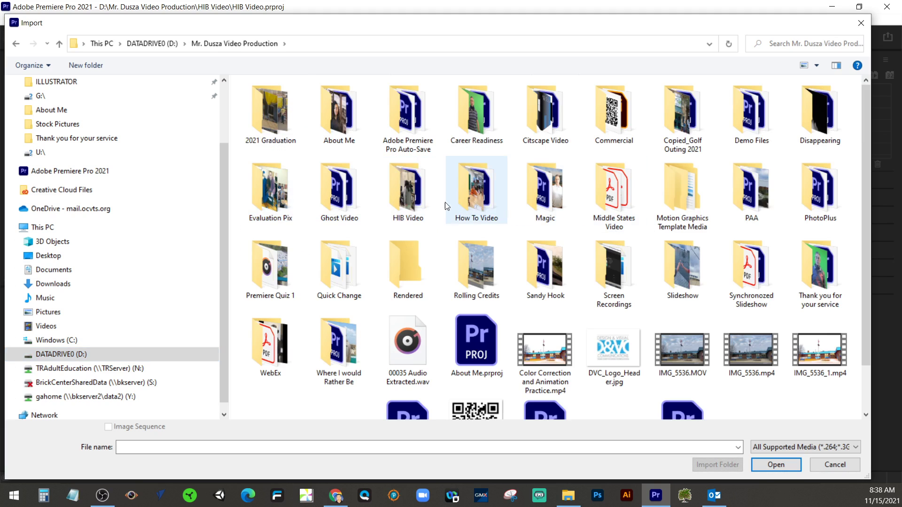
pyautogui.doubleClick(390, 201)
pyautogui.moveTo(352, 163); pyautogui.dragTo(411, 134)
pyautogui.click(776, 465)
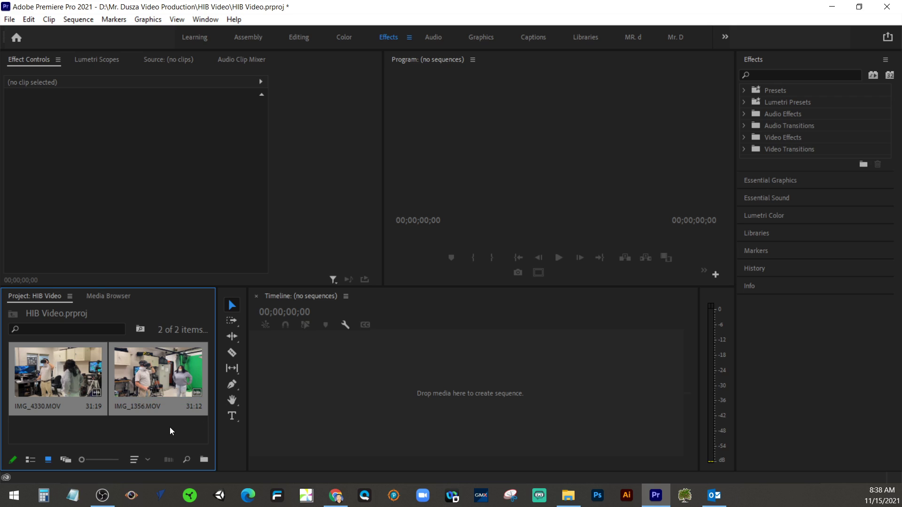
# Create a multi-camera source sequence from IMG_4330.MOV and IMG_1356.MOV, synchronized by Audio on track channel 1.
pyautogui.moveTo(170, 427); pyautogui.dragTo(49, 368)
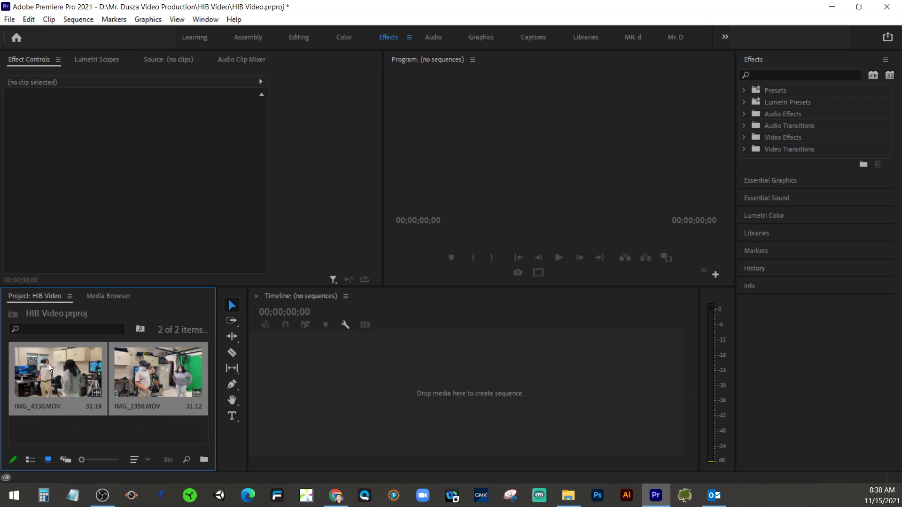
pyautogui.rightClick(154, 373)
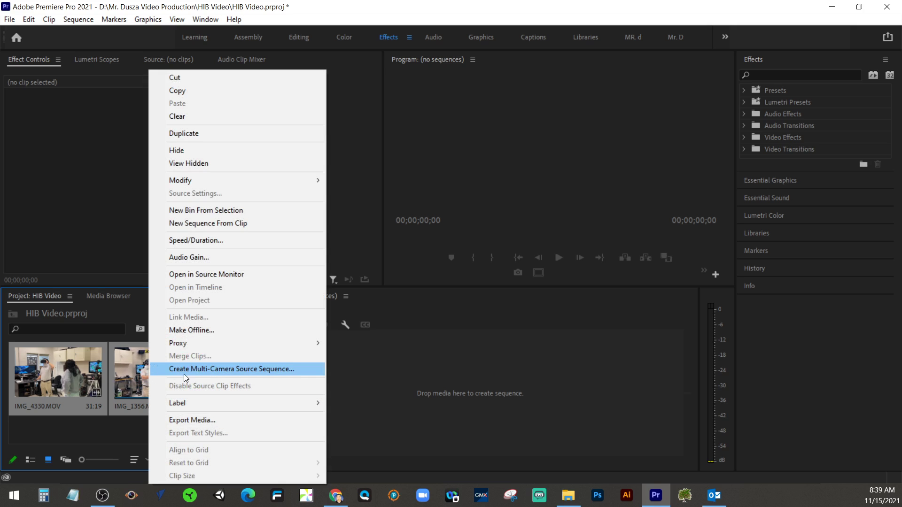
pyautogui.click(277, 370)
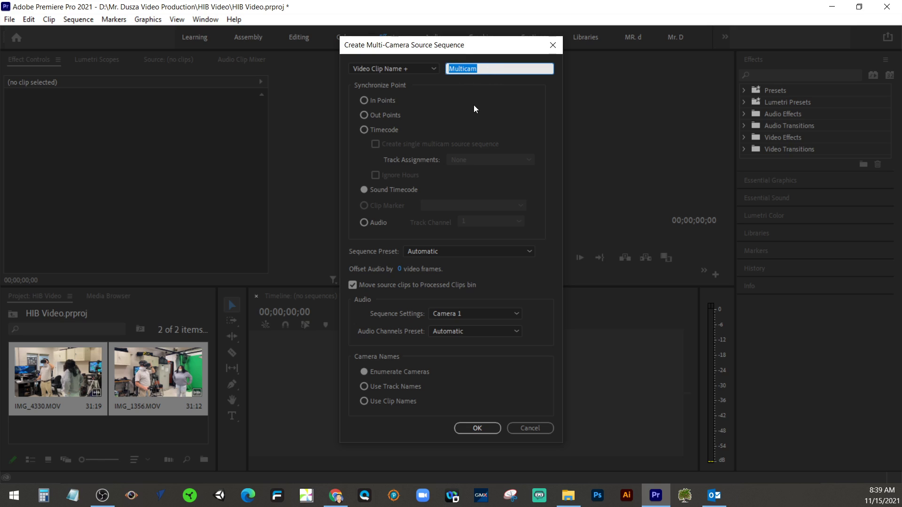
pyautogui.click(363, 223)
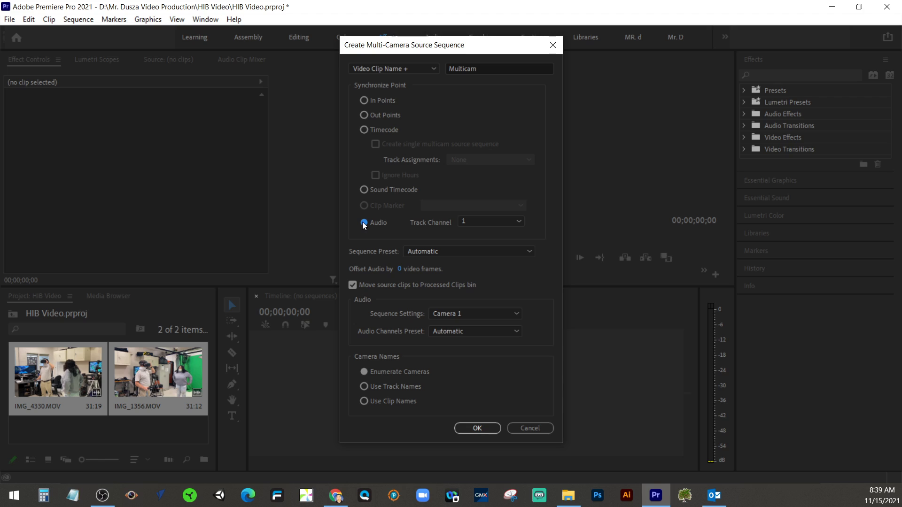
pyautogui.click(474, 431)
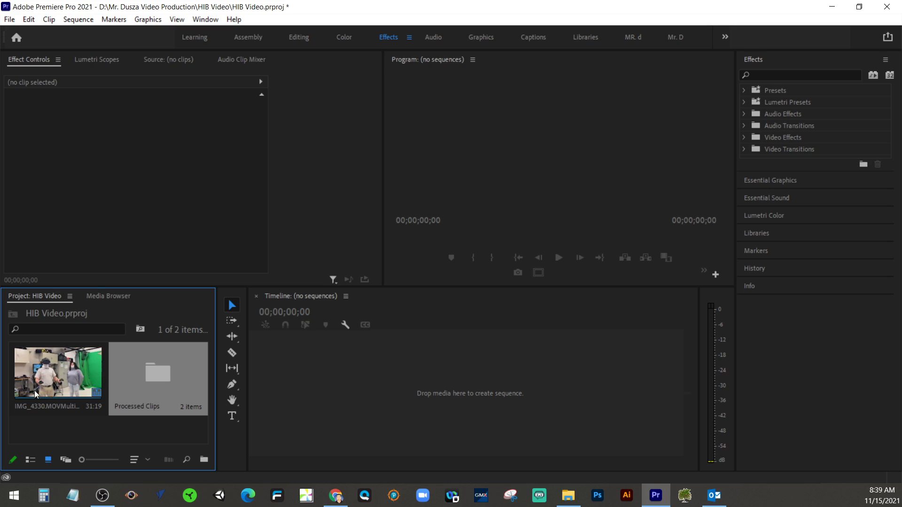
# Show the project items as a list and create a timeline sequence from the multi-camera source sequence.
pyautogui.click(28, 462)
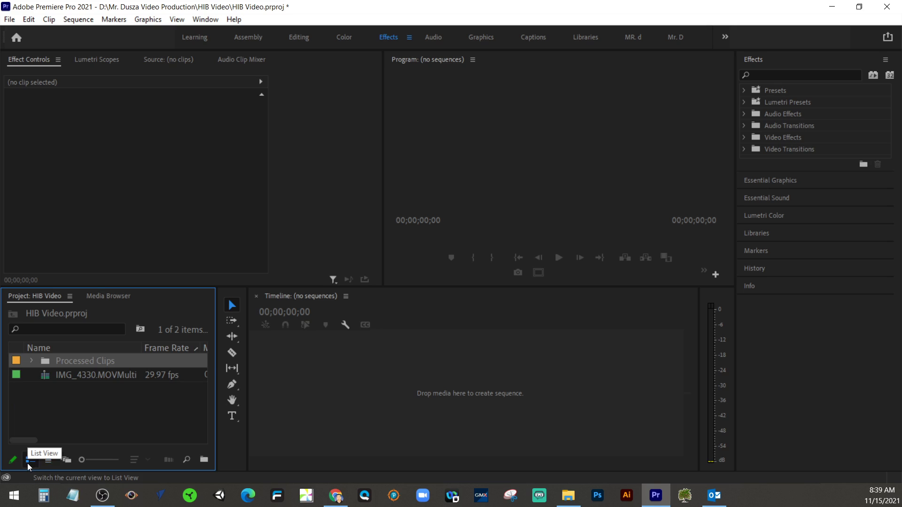
pyautogui.click(51, 374)
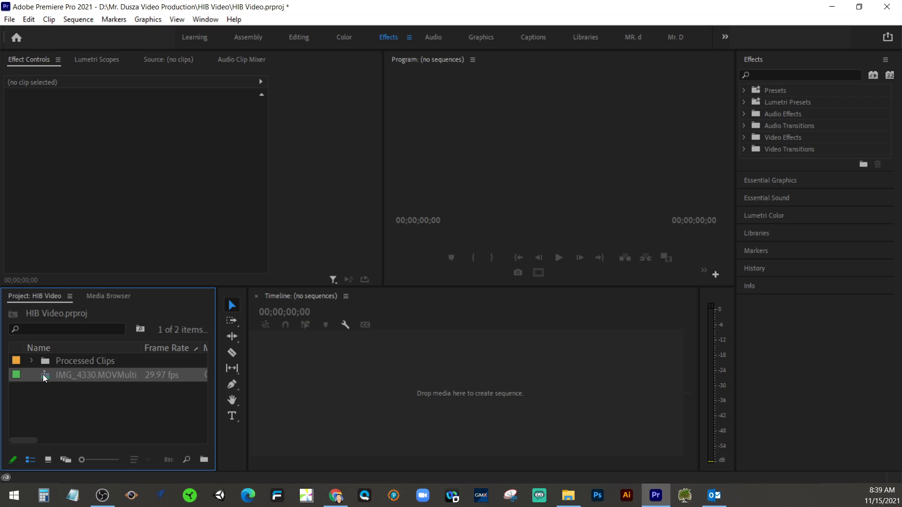
pyautogui.moveTo(45, 378); pyautogui.dragTo(418, 392)
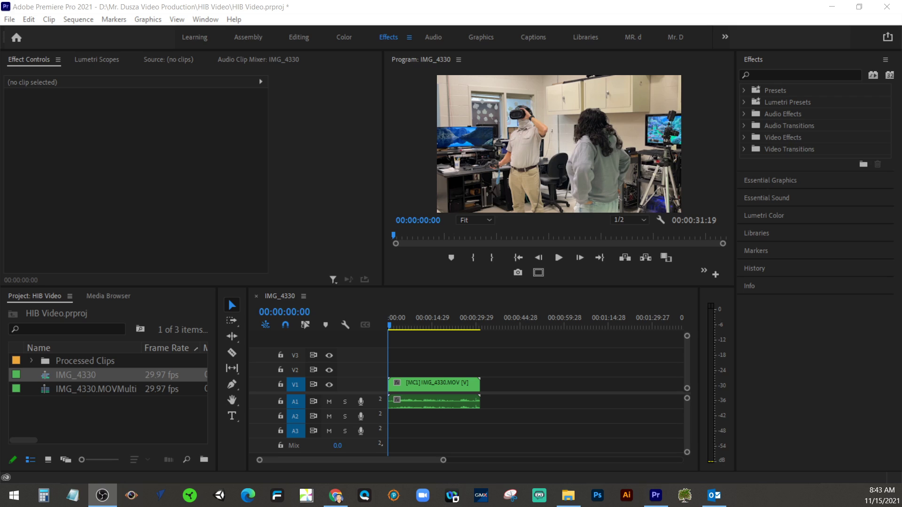
# Look inside the Processed Clips bin, view the original IMG_4330.MOV in the Source Monitor, and return to the project's top level.
pyautogui.doubleClick(69, 361)
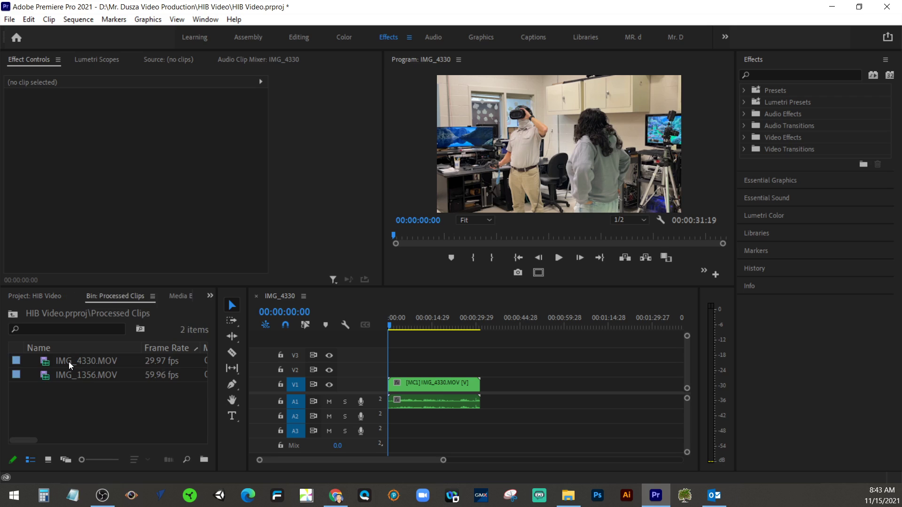
pyautogui.doubleClick(68, 362)
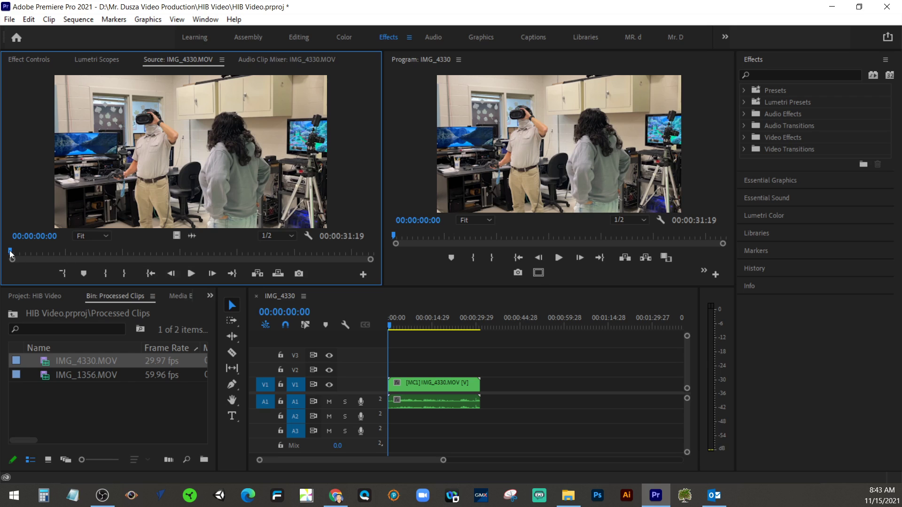
pyautogui.moveTo(9, 250); pyautogui.dragTo(10, 251)
pyautogui.click(14, 314)
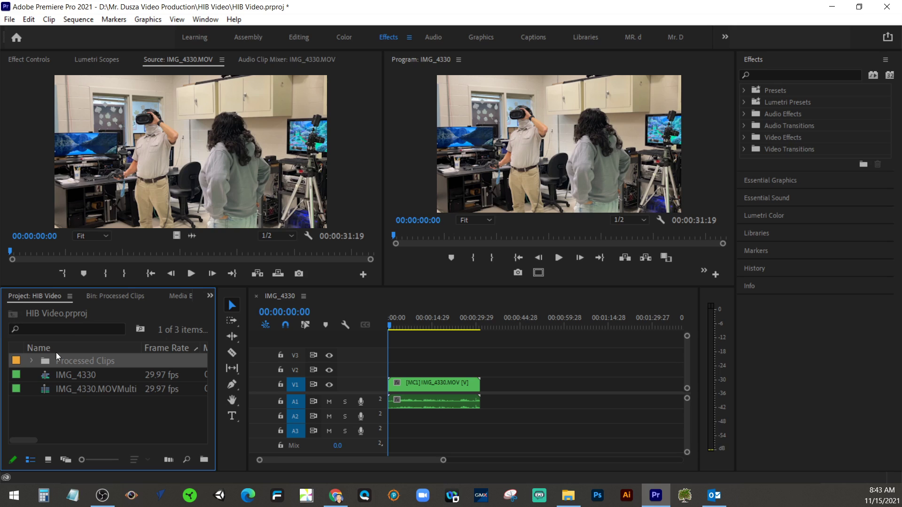
pyautogui.click(32, 360)
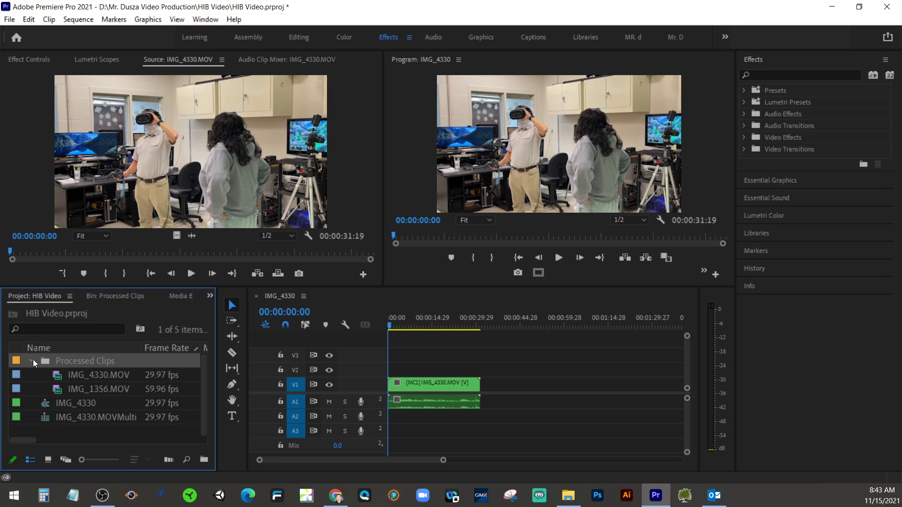
pyautogui.click(44, 375)
pyautogui.keyDown('shift'); pyautogui.click(75, 388); pyautogui.keyUp('shift')
pyautogui.rightClick(75, 387)
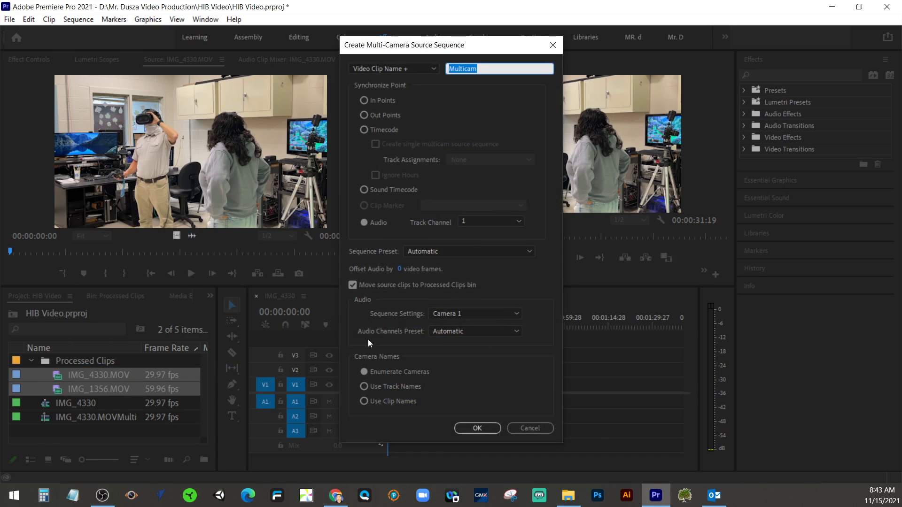
pyautogui.click(363, 101)
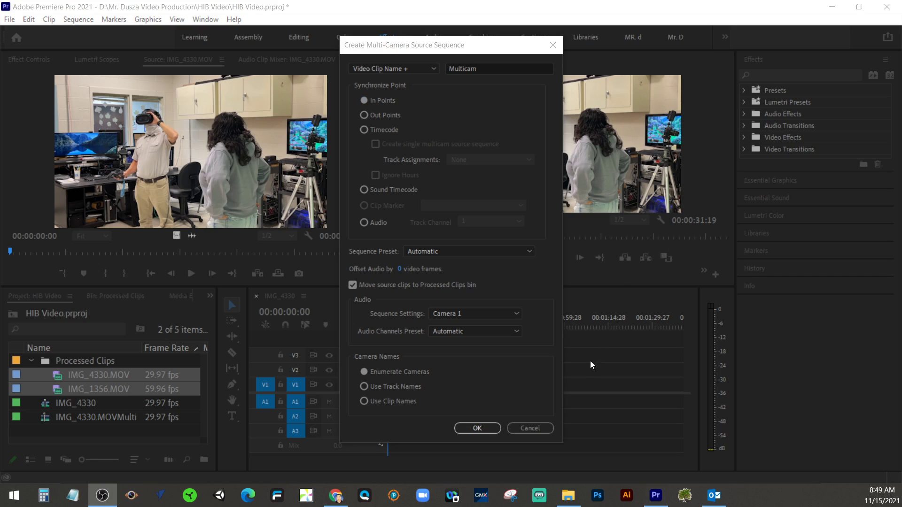
pyautogui.click(540, 425)
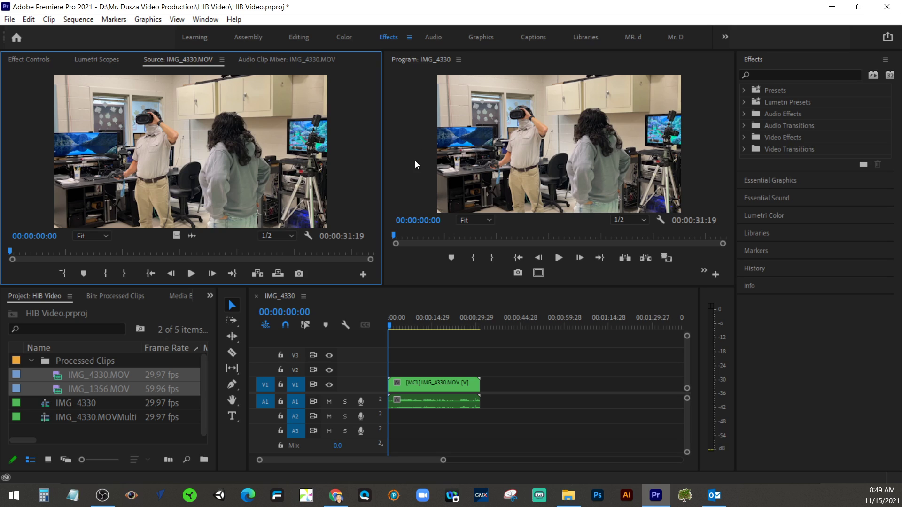
# Add the Toggle Multi-Camera View control to the Program Monitor and turn on the multi-camera view.
pyautogui.click(539, 272)
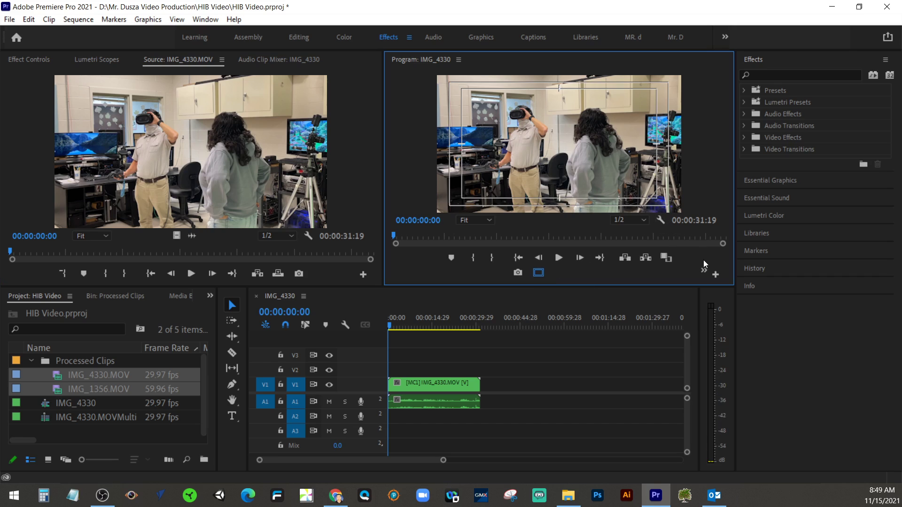
pyautogui.click(539, 272)
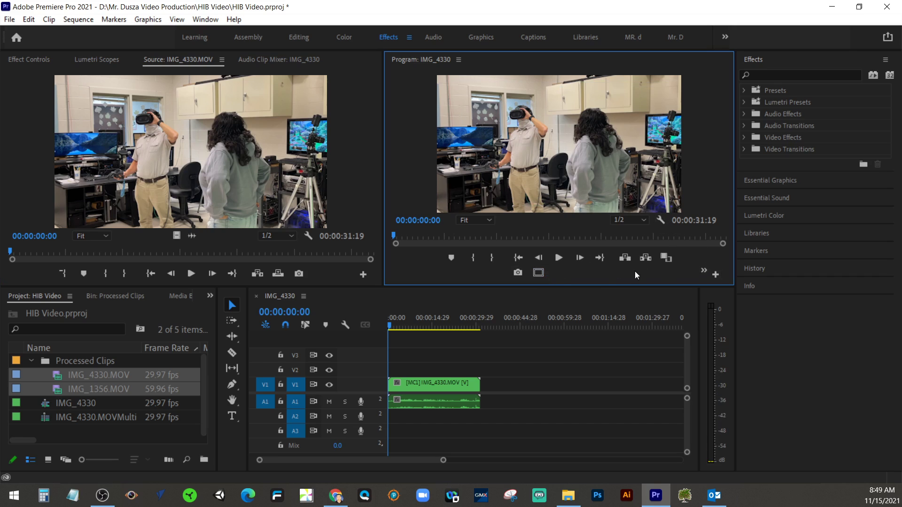
pyautogui.click(716, 274)
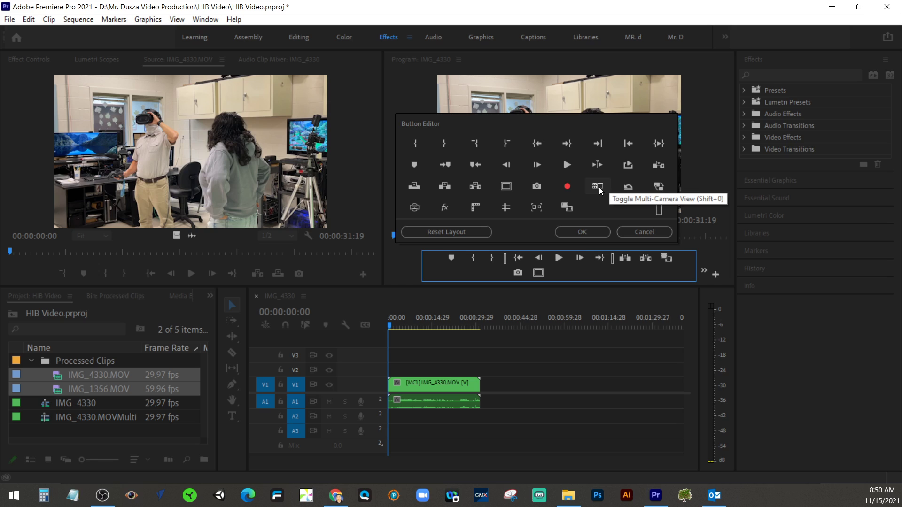
pyautogui.moveTo(598, 185); pyautogui.dragTo(494, 273)
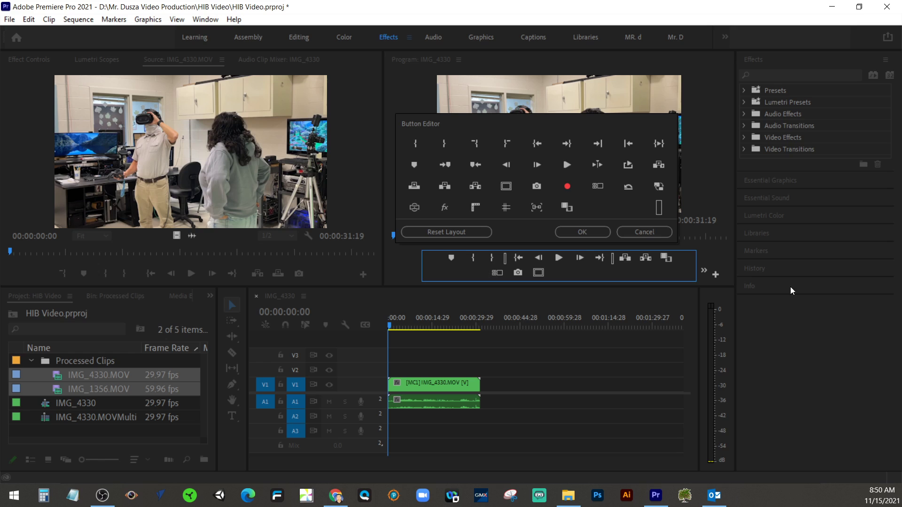
pyautogui.click(585, 232)
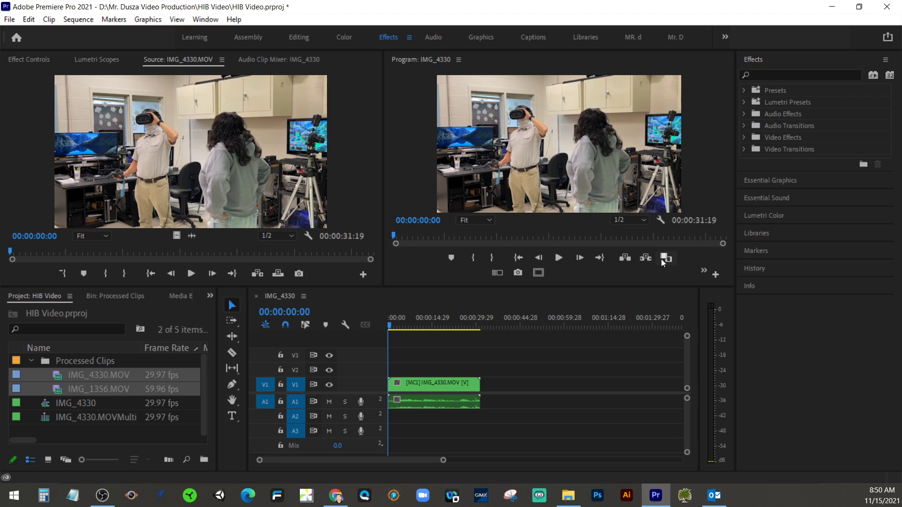
pyautogui.click(497, 273)
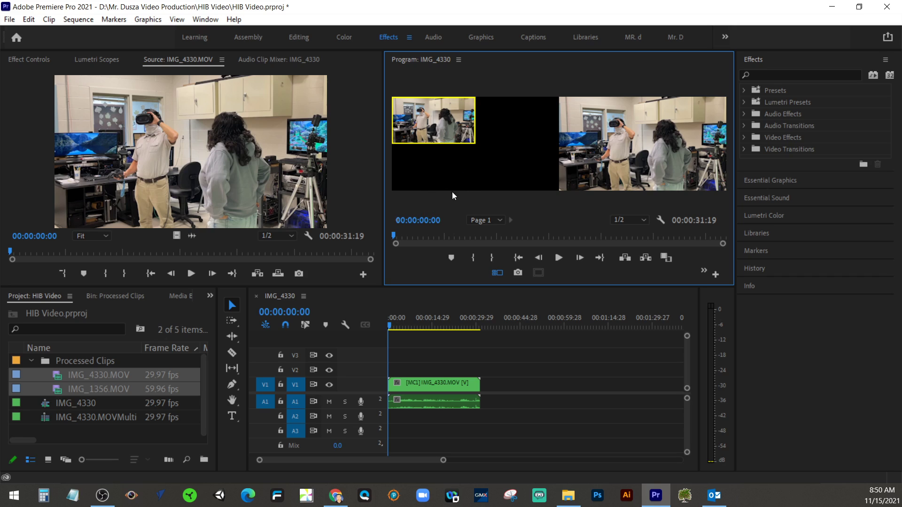
# Play the multi-camera sequence, cut live to camera 2, camera 1, camera 2 and back to camera 1 every few seconds, and stop playback.
pyautogui.click(396, 324)
pyautogui.press('space')
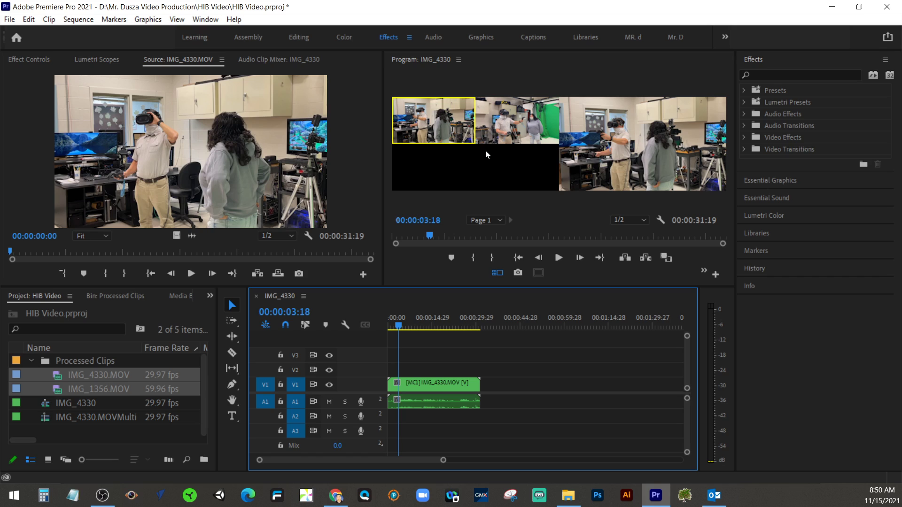
pyautogui.click(560, 261)
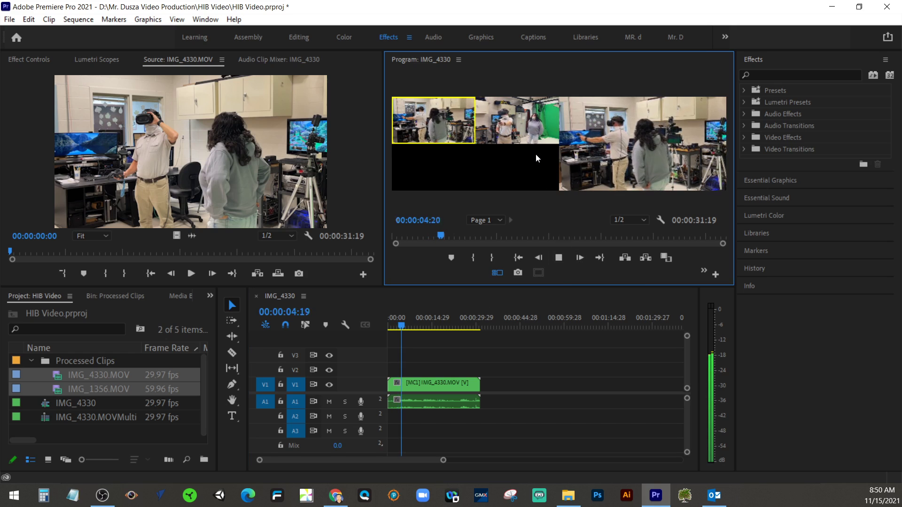
pyautogui.click(515, 117)
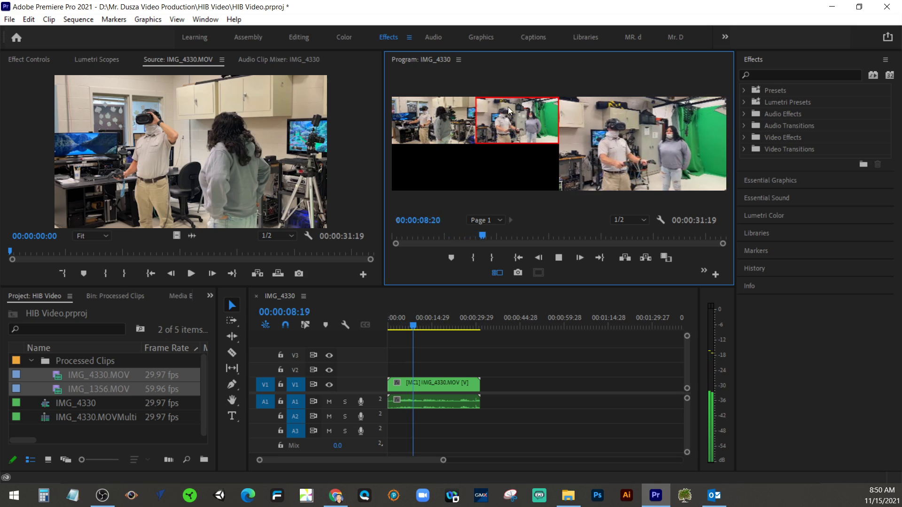
pyautogui.click(456, 116)
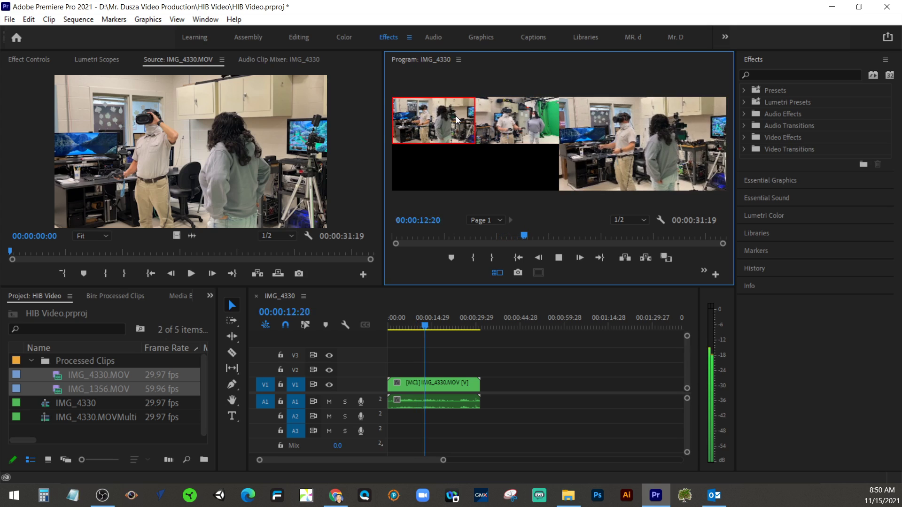
pyautogui.click(519, 120)
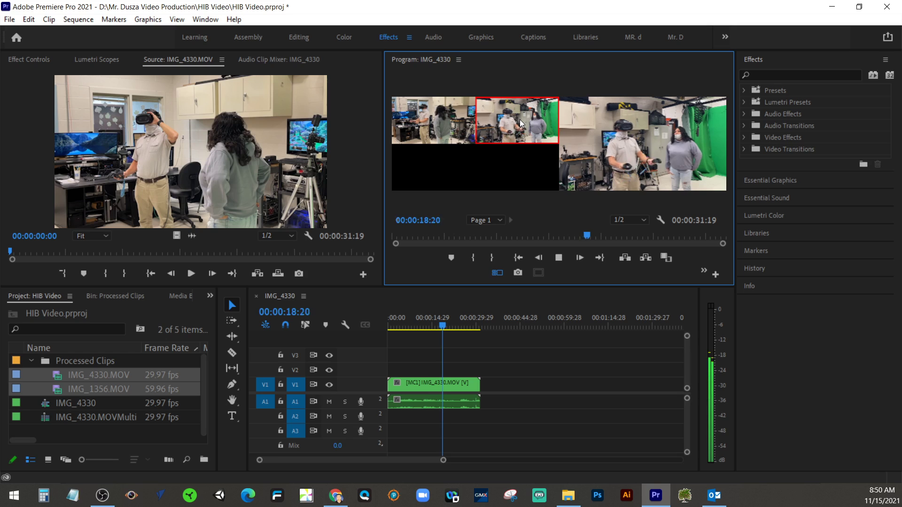
pyautogui.click(441, 115)
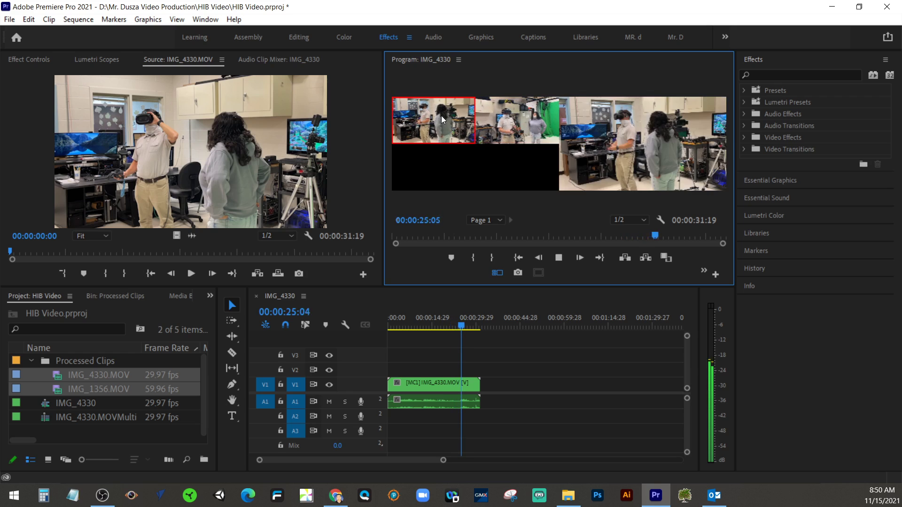
pyautogui.click(563, 258)
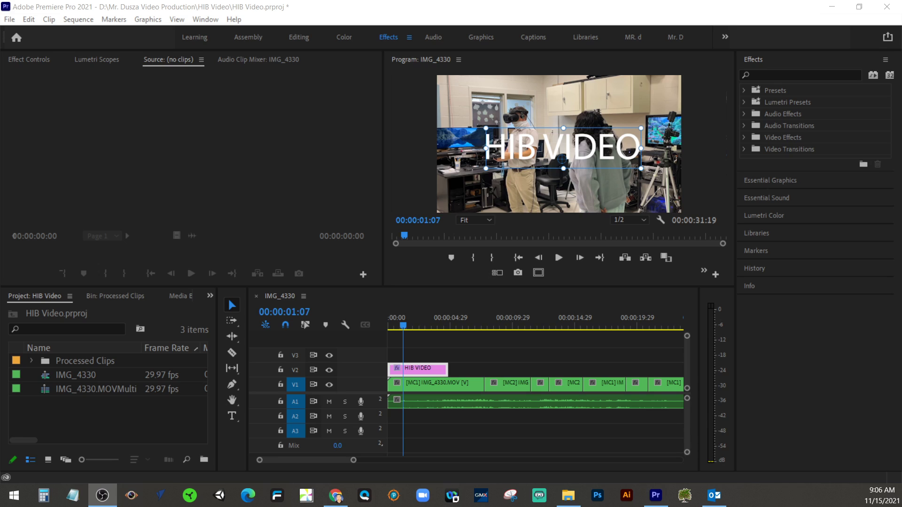
# Search the effects for "key" and apply Track Matte Key to the first IMG_4330.MOV clip on track V1.
pyautogui.click(807, 75)
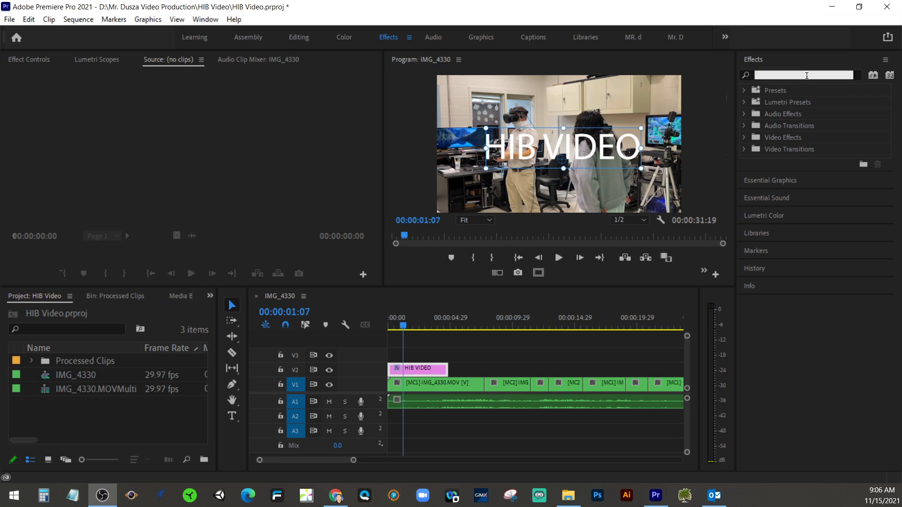
pyautogui.press('Escape')
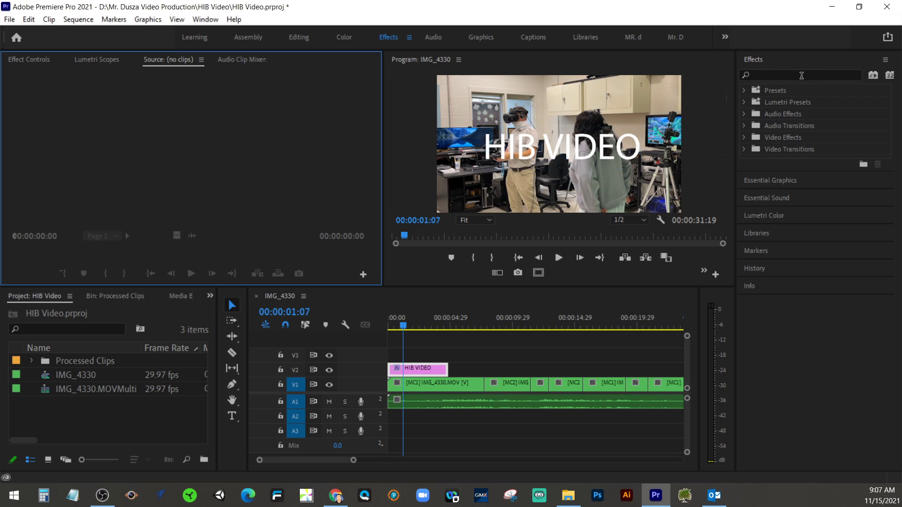
pyautogui.press('r')
pyautogui.click(800, 76)
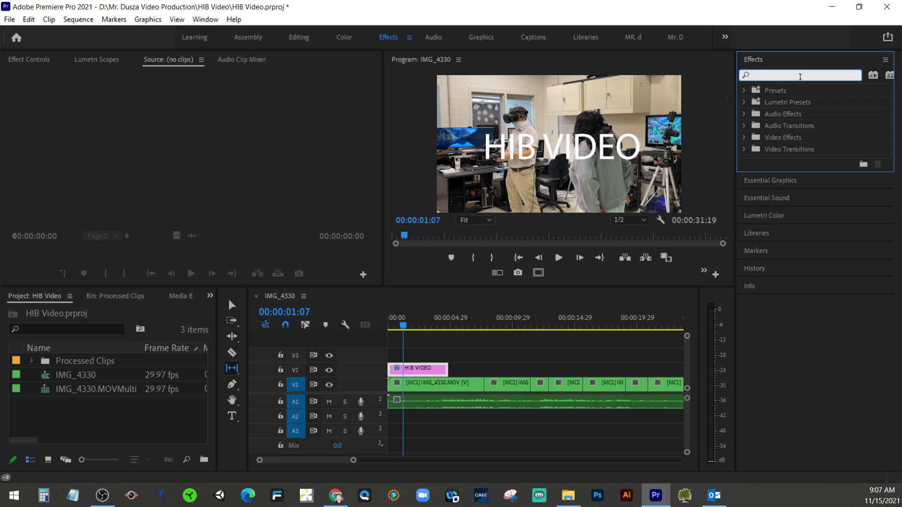
pyautogui.write('key')
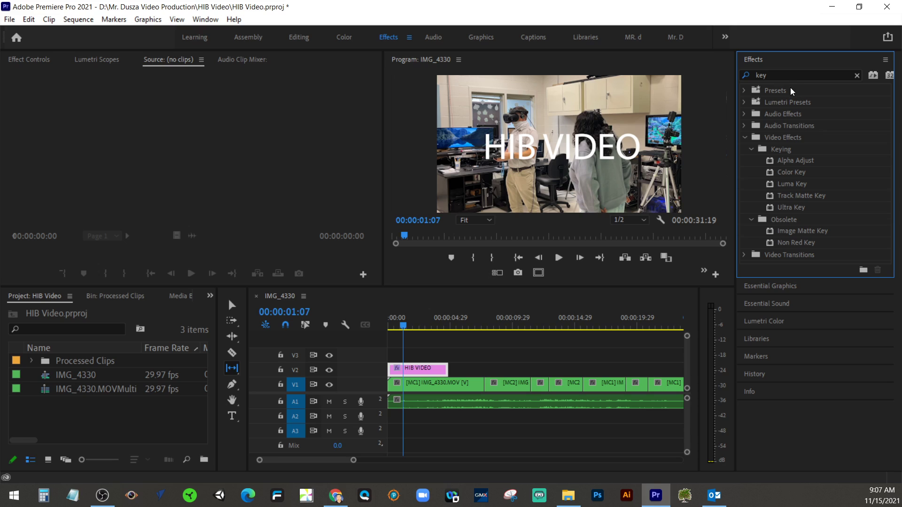
pyautogui.click(774, 197)
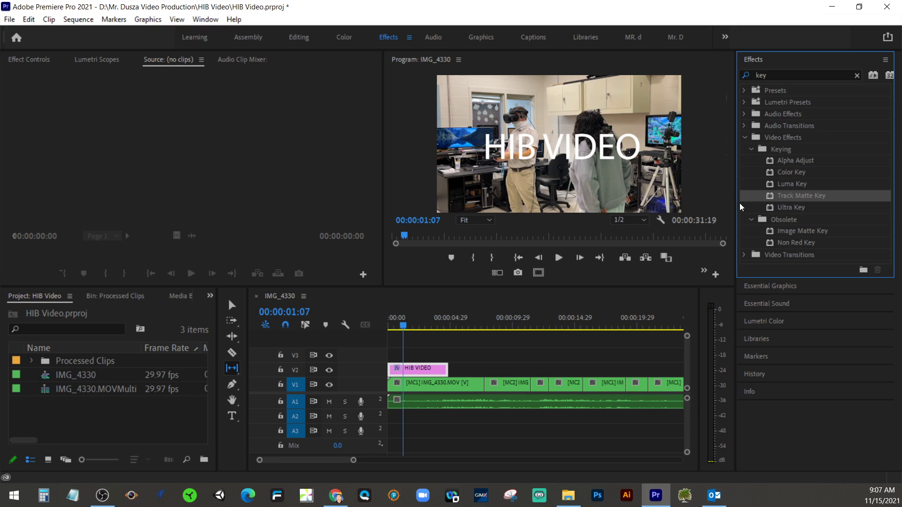
pyautogui.moveTo(772, 199); pyautogui.dragTo(425, 384)
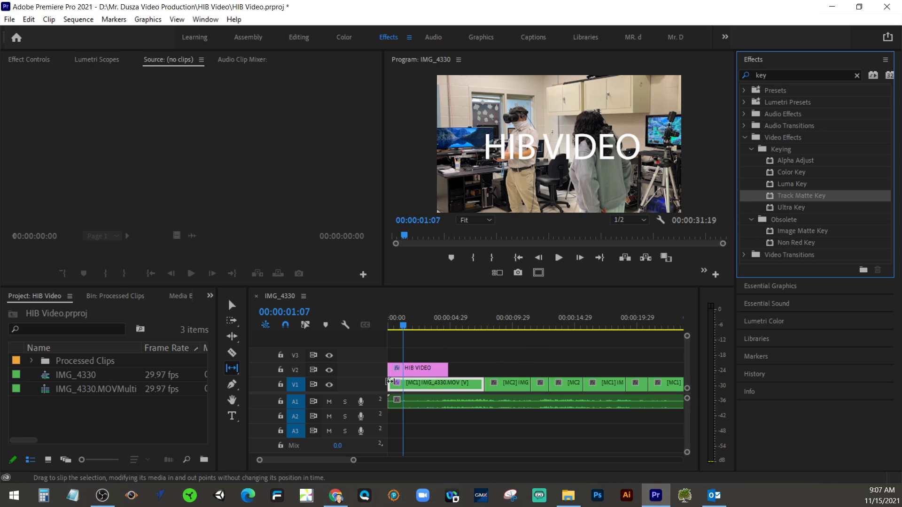
# Show the effect settings of the first V1 clip and set the Track Matte Key's Matte to Video 2.
pyautogui.click(24, 61)
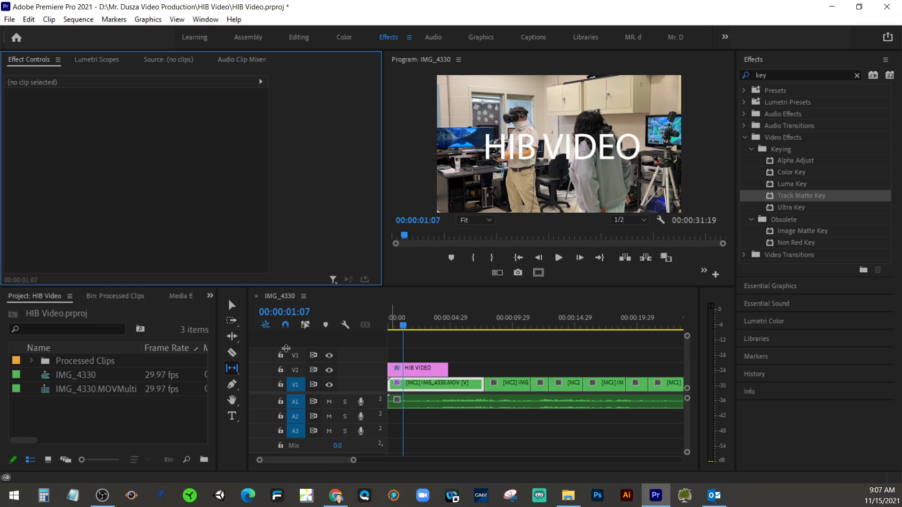
pyautogui.press('v')
pyautogui.click(439, 385)
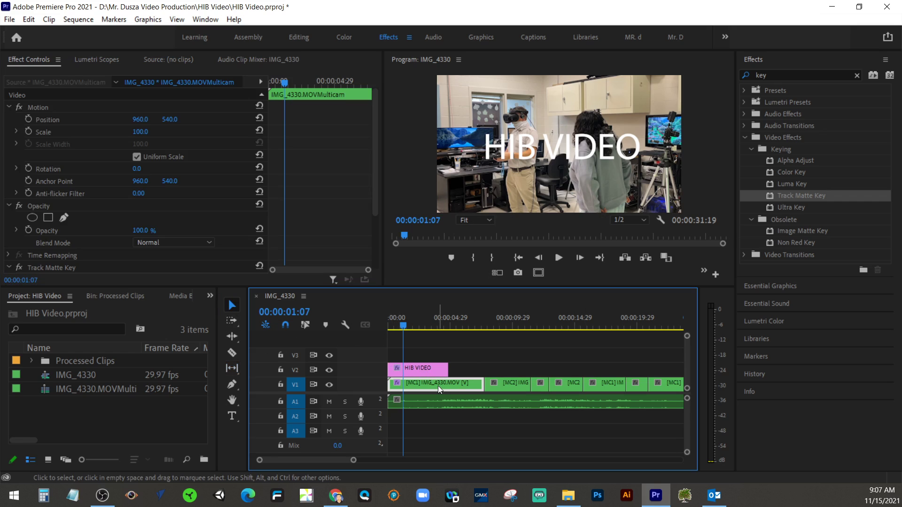
pyautogui.scroll(-4, 75, 190)
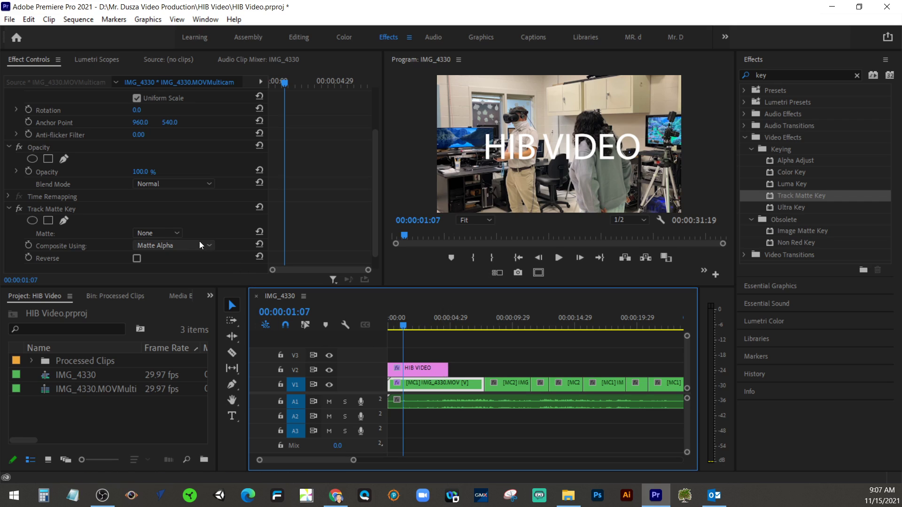
pyautogui.click(173, 233)
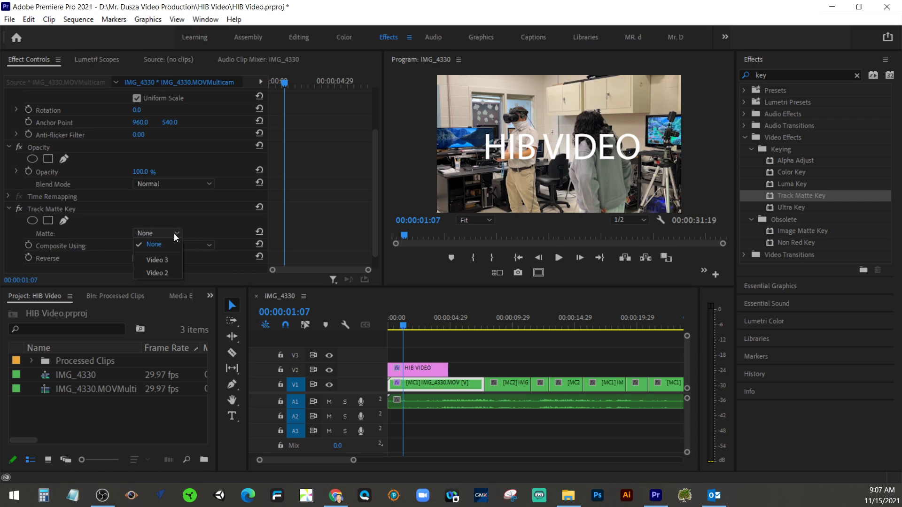
pyautogui.click(162, 273)
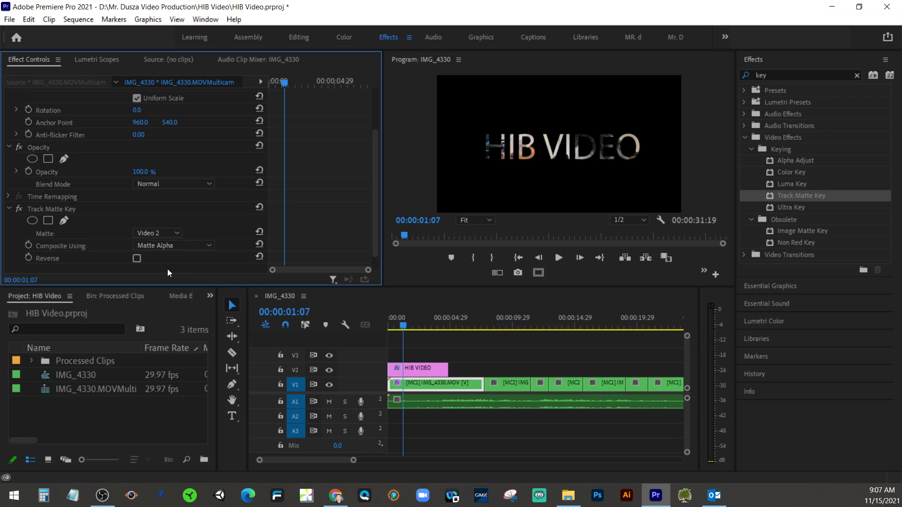
# Set the HIB VIDEO title's Scale to 93 and turn on Scale keyframing at 00:00:00:03.
pyautogui.moveTo(408, 322)
pyautogui.mouseDown()
pyautogui.moveTo(440, 328)
pyautogui.moveTo(383, 328)
pyautogui.moveTo(452, 328)
pyautogui.moveTo(393, 329)
pyautogui.mouseUp()
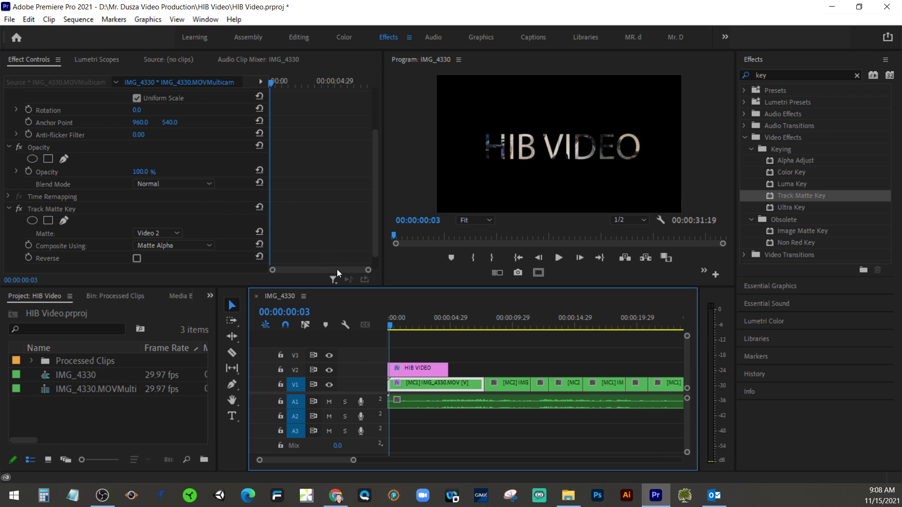
pyautogui.click(425, 365)
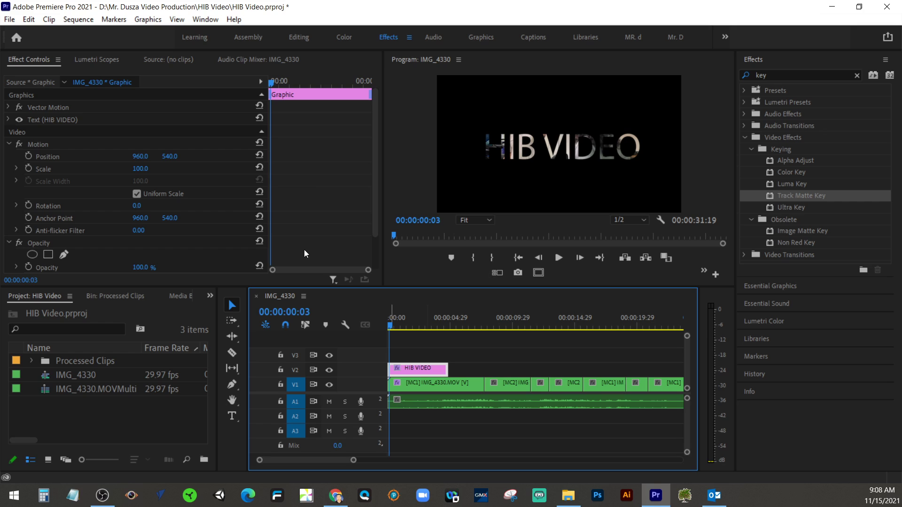
pyautogui.moveTo(139, 168)
pyautogui.mouseDown()
pyautogui.moveTo(413, 168)
pyautogui.moveTo(139, 168)
pyautogui.moveTo(154, 168)
pyautogui.mouseUp()
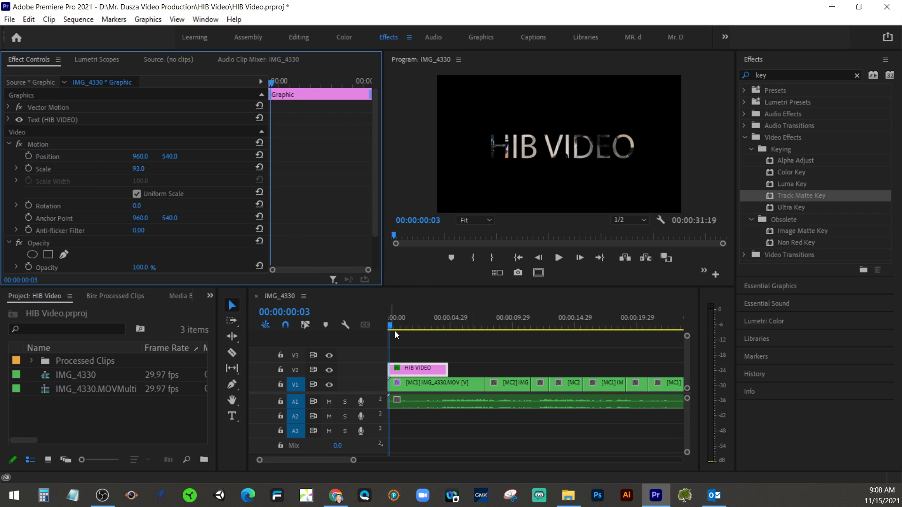
pyautogui.click(28, 168)
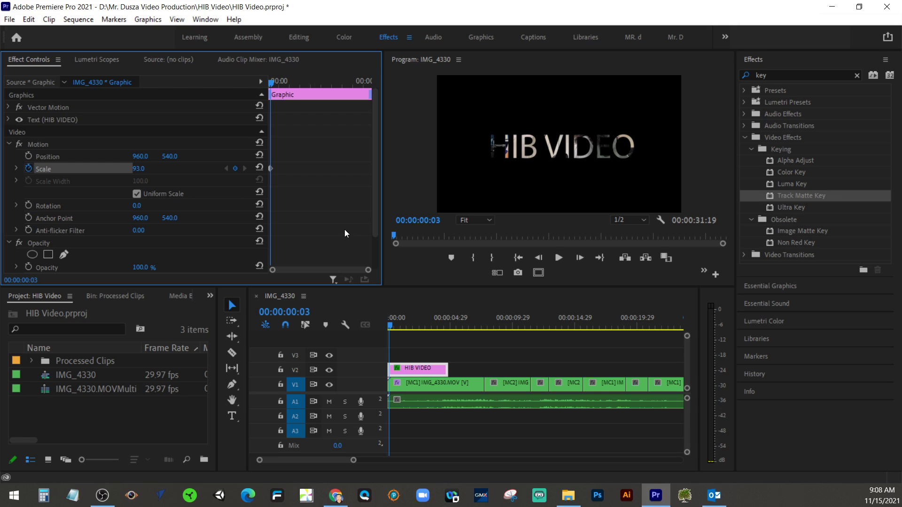
# Set the title's Scale keyframe at 00:00:00:03 to 5659 and play the opening to check it.
pyautogui.moveTo(393, 327); pyautogui.dragTo(449, 328)
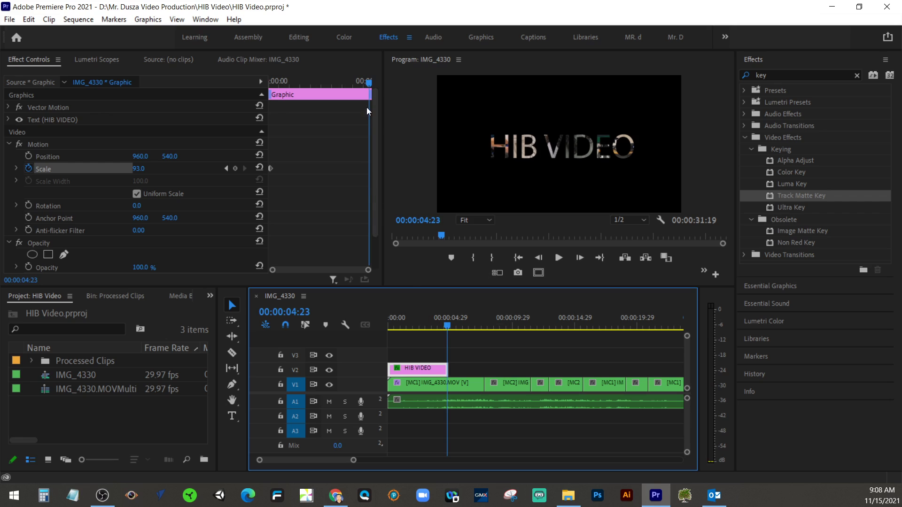
pyautogui.moveTo(369, 85); pyautogui.dragTo(272, 84)
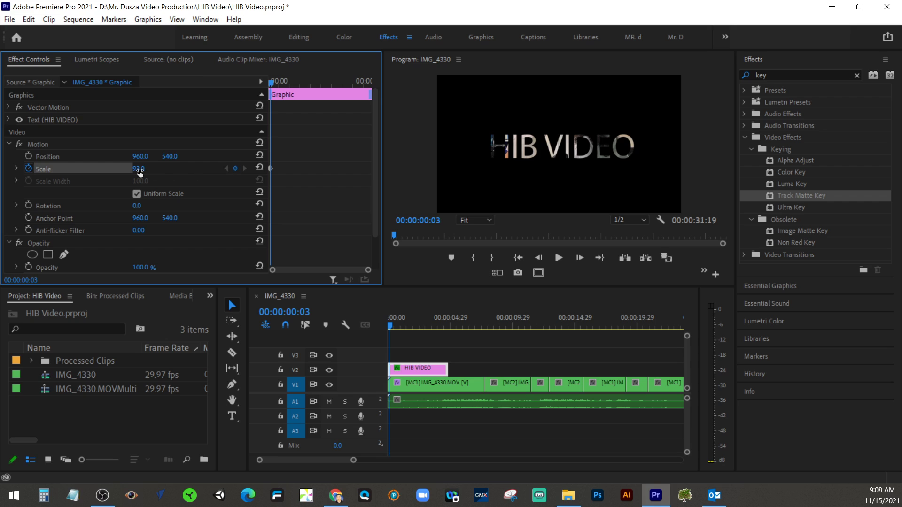
pyautogui.moveTo(139, 168)
pyautogui.mouseDown()
pyautogui.moveTo(221, 168)
pyautogui.moveTo(140, 165)
pyautogui.mouseUp()
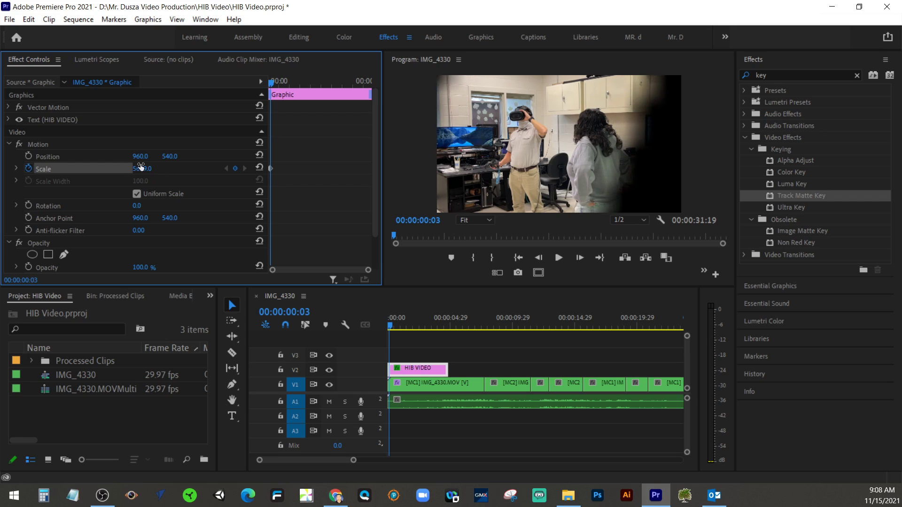
pyautogui.click(391, 329)
pyautogui.press('space')
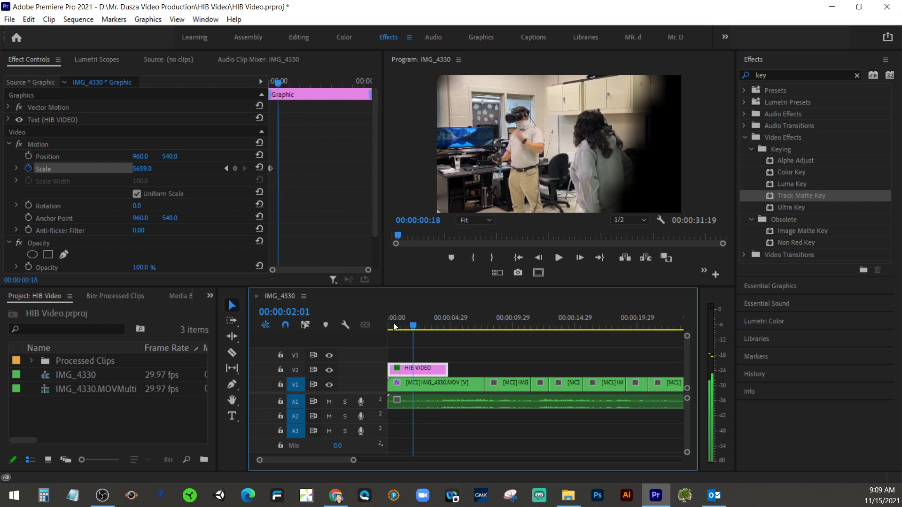
# Move the 5659 Scale keyframe to about the middle of the title clip and add a Scale keyframe of 0 at 00:00:00:00.
pyautogui.moveTo(393, 322); pyautogui.dragTo(381, 323)
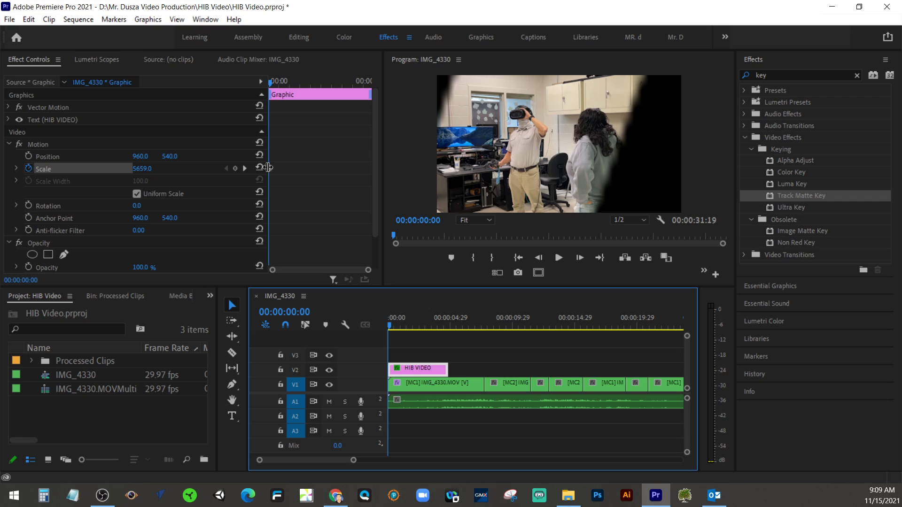
pyautogui.moveTo(268, 168); pyautogui.dragTo(320, 170)
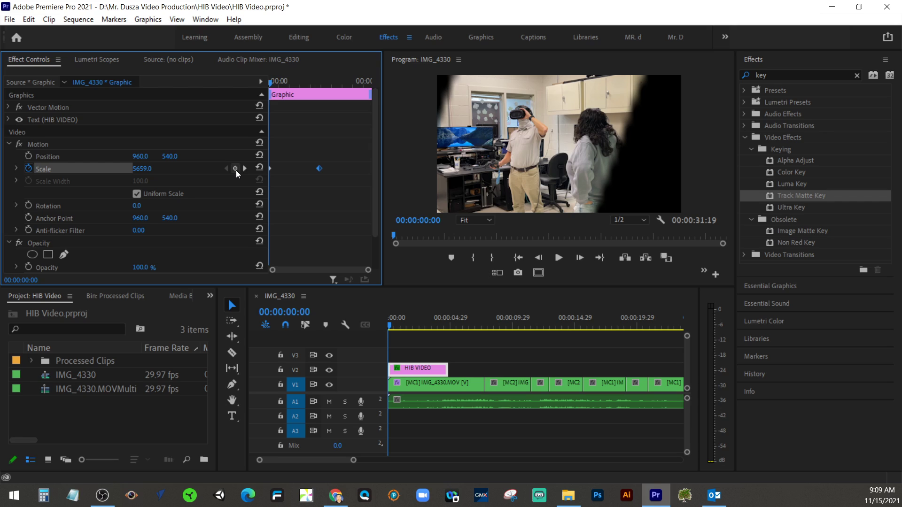
pyautogui.moveTo(143, 168); pyautogui.dragTo(56, 168)
pyautogui.click(139, 168)
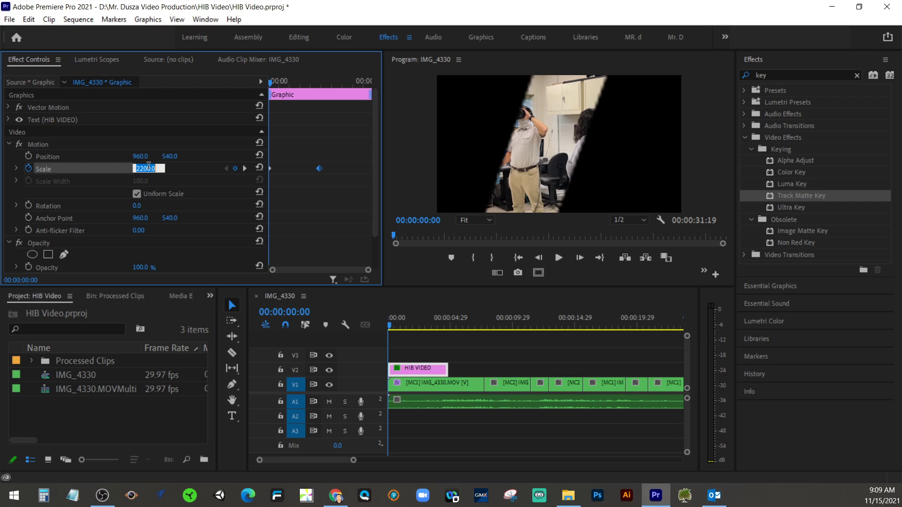
pyautogui.write('0')
pyautogui.press('Return')
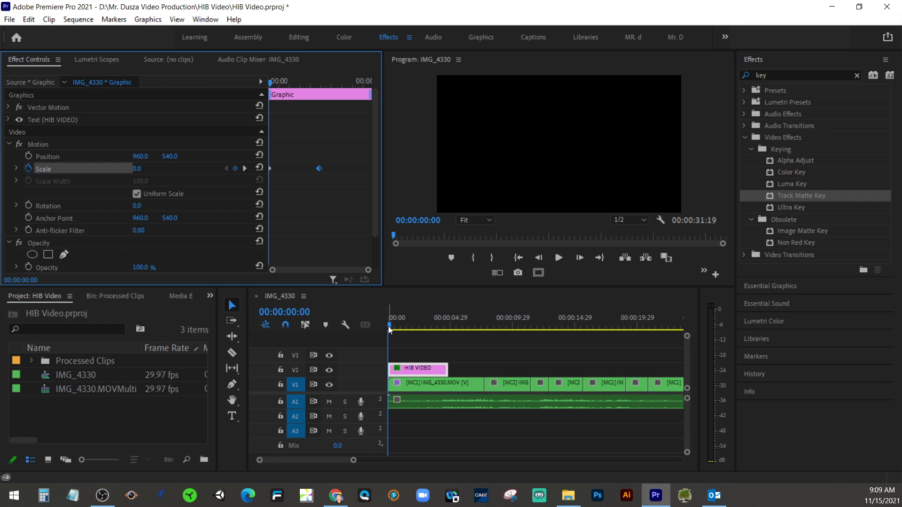
# Preview the title, shift its zero-scale keyframe to about 00:00:00:13, and set the Scale to 100 at 00:00:00:20.
pyautogui.moveTo(388, 326)
pyautogui.mouseDown()
pyautogui.moveTo(449, 326)
pyautogui.moveTo(384, 326)
pyautogui.mouseUp()
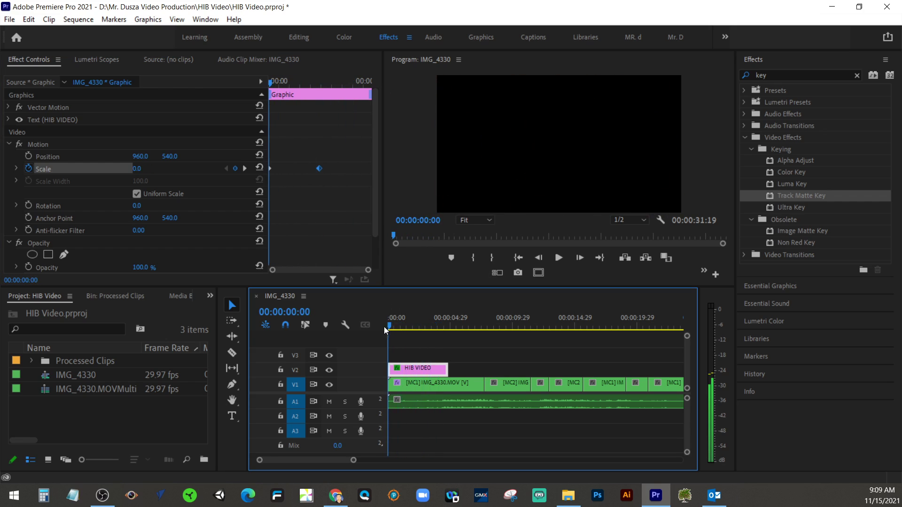
pyautogui.press('space')
pyautogui.press('space')
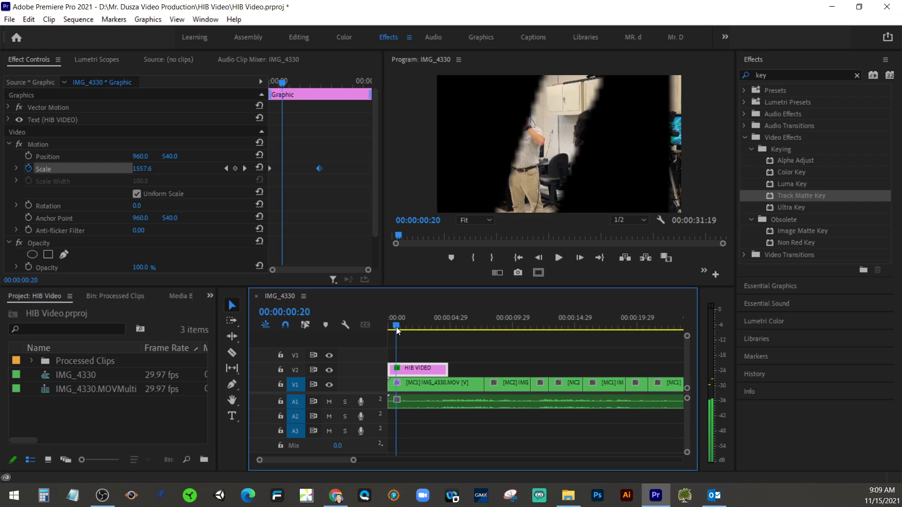
pyautogui.moveTo(271, 167); pyautogui.dragTo(277, 168)
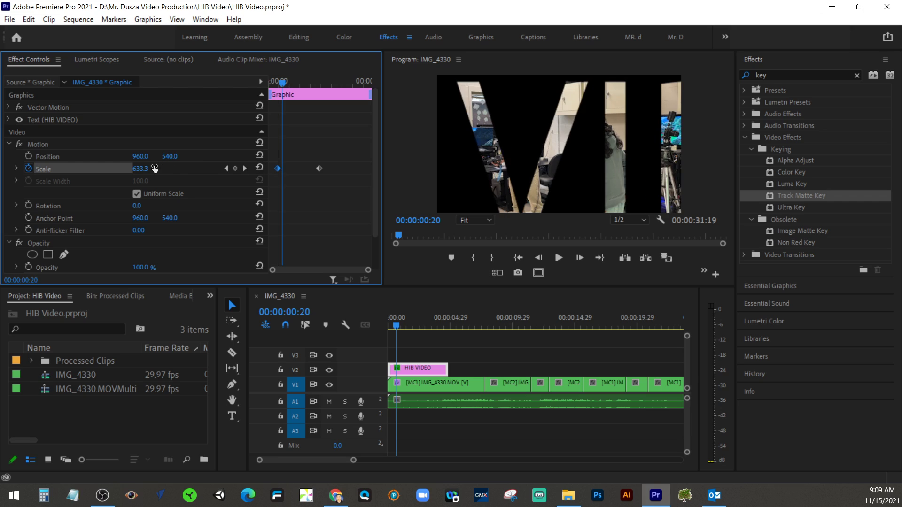
pyautogui.click(141, 169)
pyautogui.write('100')
pyautogui.press('Return')
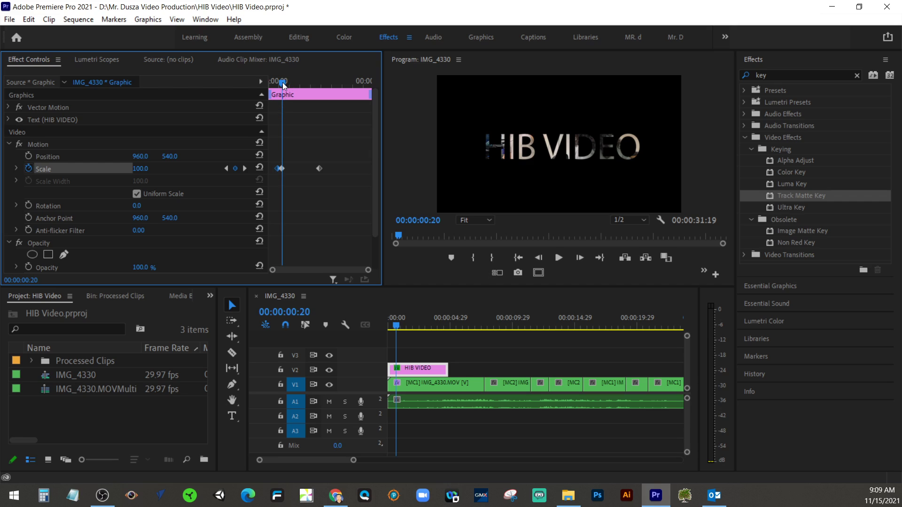
# Delete the zero-scale keyframe at 00:00:00:13 and play the sequence from the start to preview the title animation.
pyautogui.moveTo(283, 83); pyautogui.dragTo(278, 83)
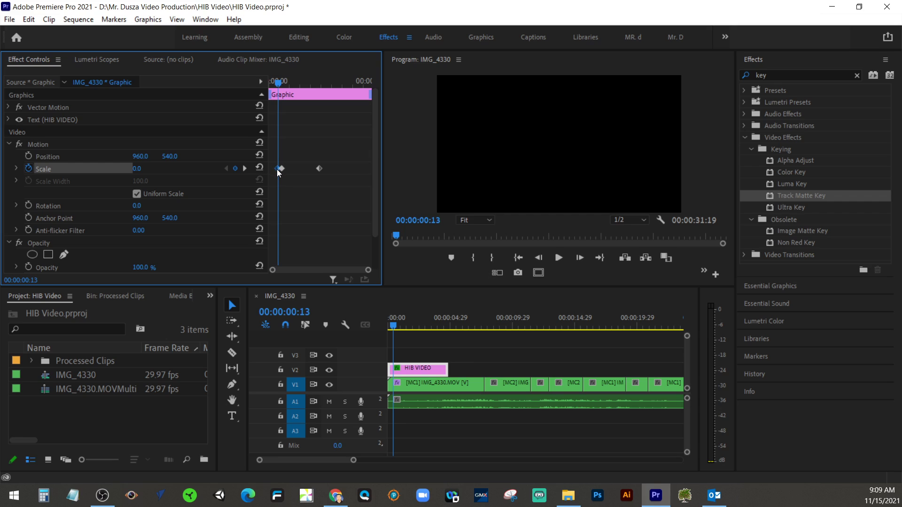
pyautogui.press('Delete')
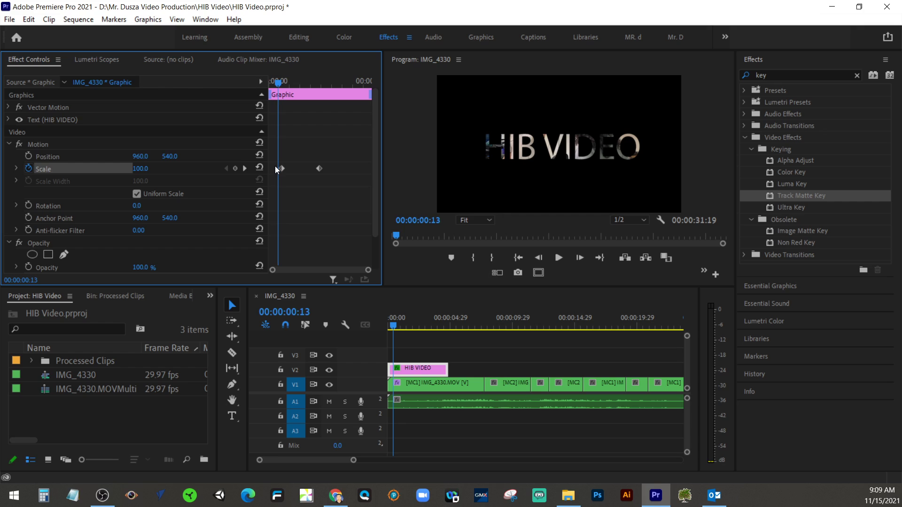
pyautogui.moveTo(278, 83)
pyautogui.mouseDown()
pyautogui.moveTo(319, 85)
pyautogui.moveTo(264, 86)
pyautogui.mouseUp()
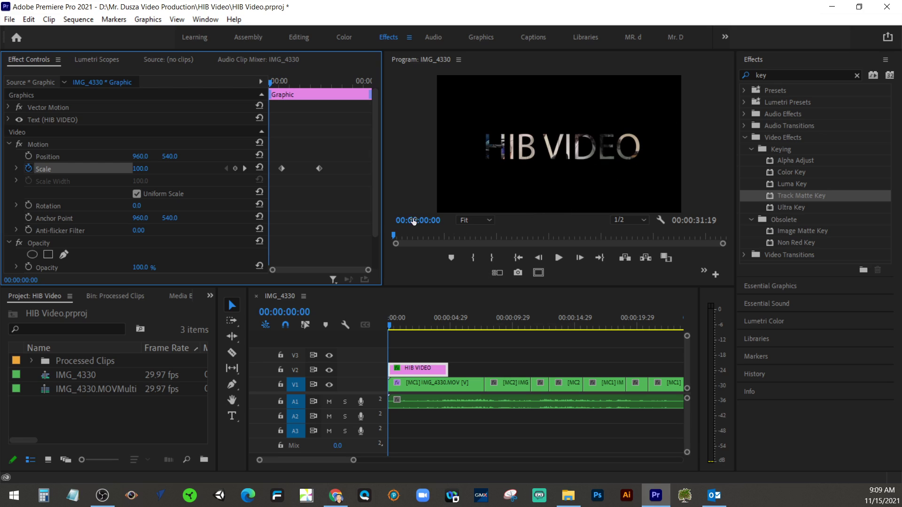
pyautogui.click(556, 259)
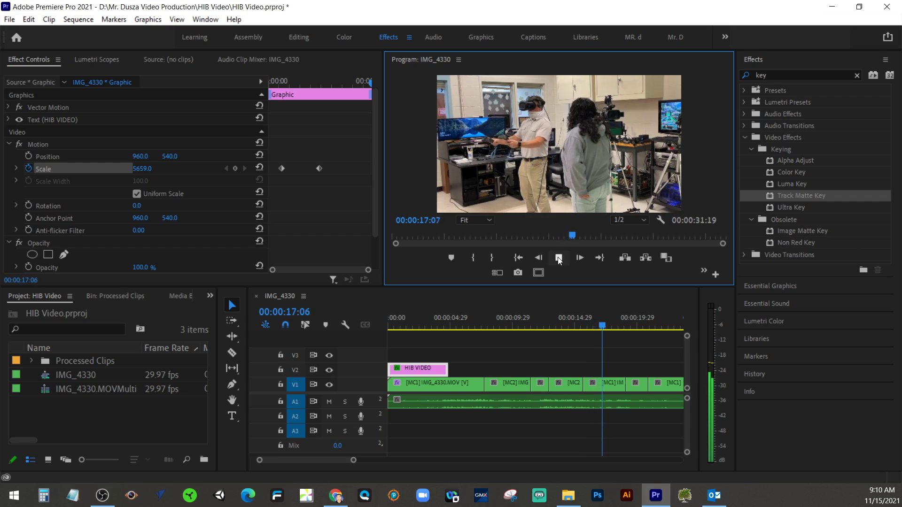
pyautogui.click(559, 259)
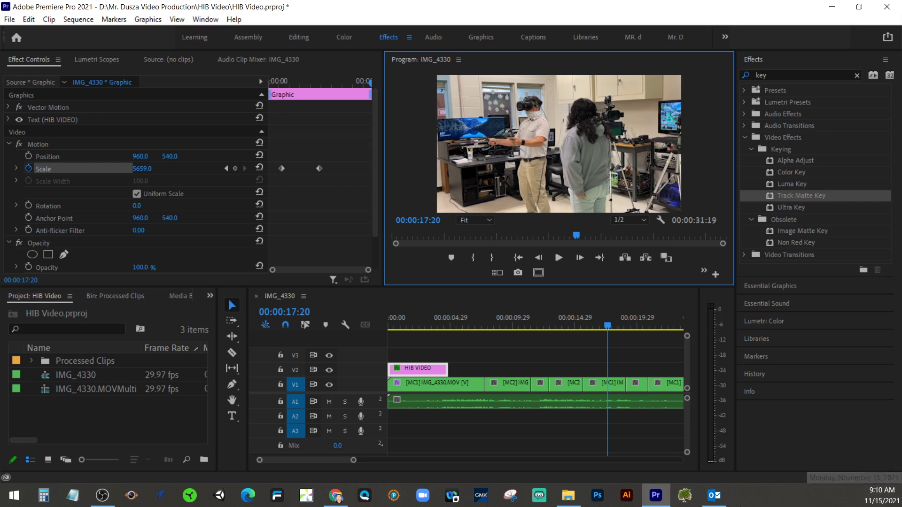
pyautogui.click(102, 495)
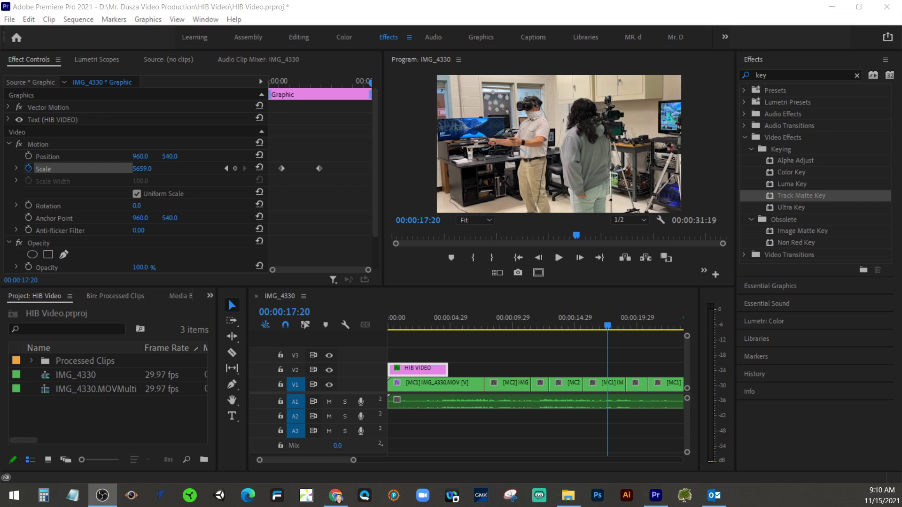